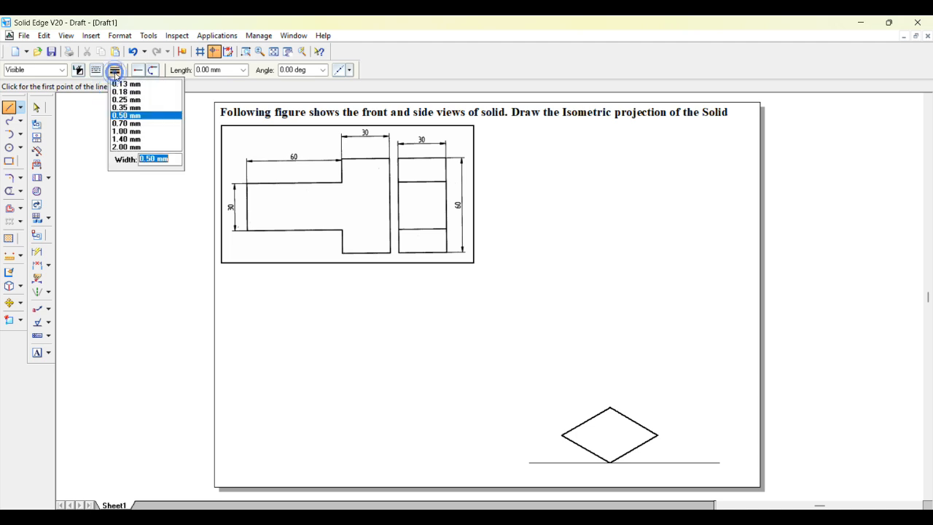
Choose the line width for the visible outline and draw a 60 mm line at 90° up from the rhombus's left corner
left_click(129, 123)
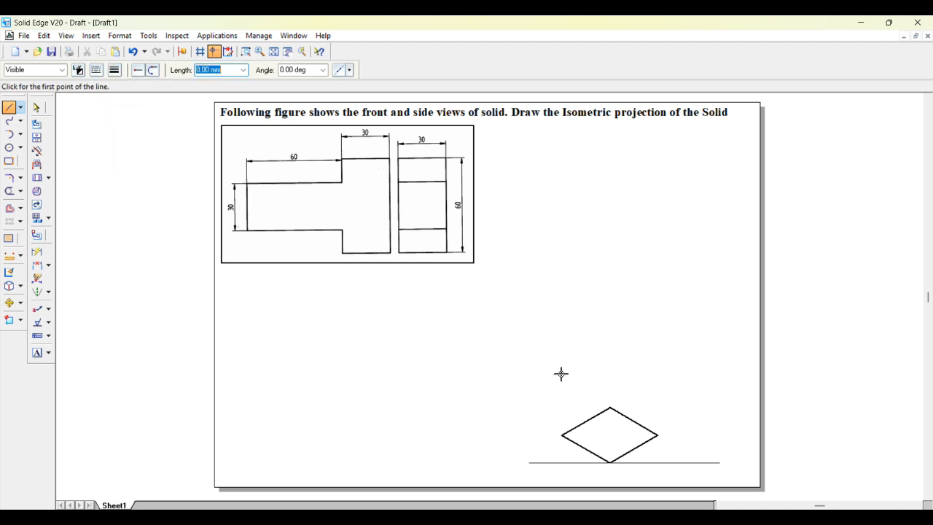
left_click(561, 435)
type("6")
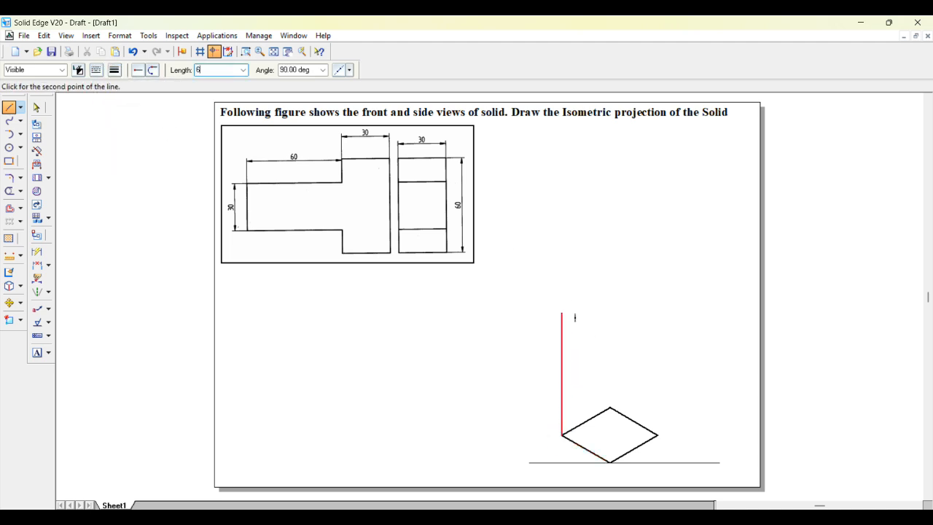
type(".40")
key("Tab")
type("90")
key("Return")
right_click(614, 325)
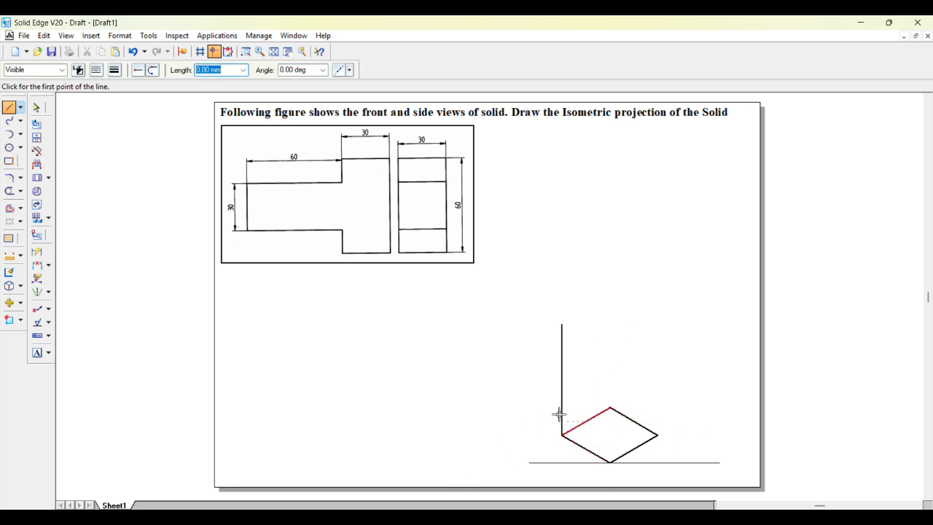
Copy the 60 mm vertical edge from the rhombus's left corner to its back, right and front corners using the Move command
left_click(20, 303)
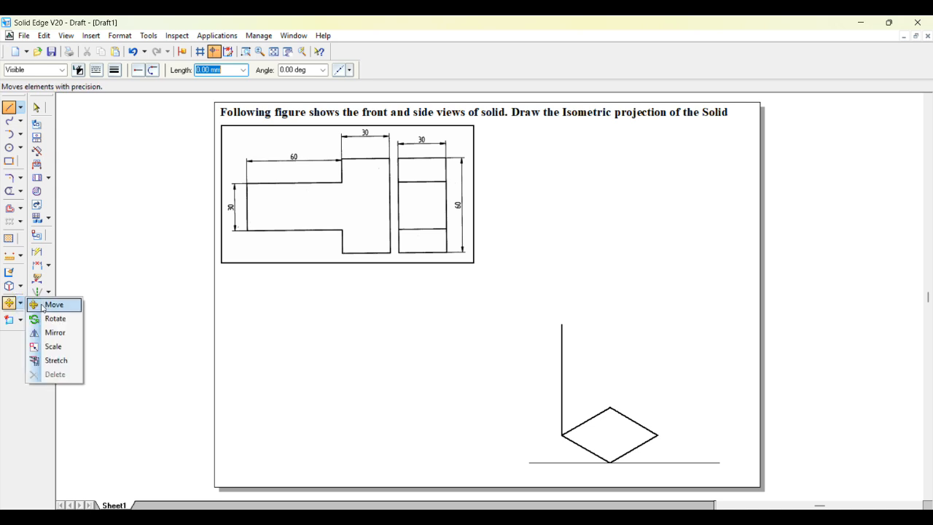
left_click(45, 306)
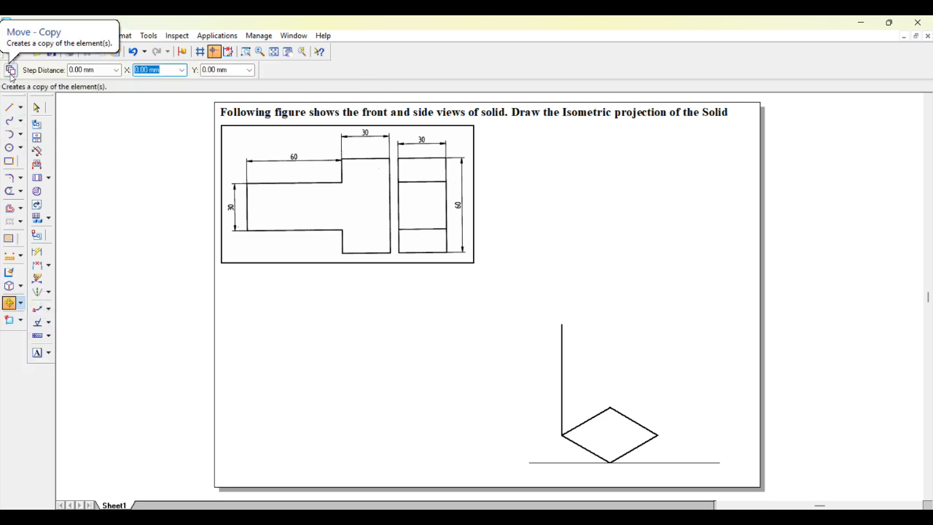
left_click(11, 73)
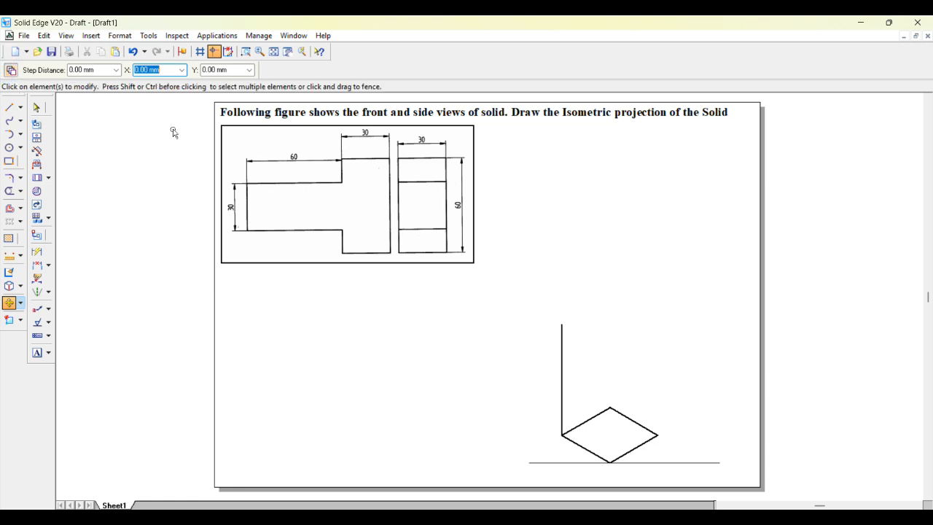
left_click(561, 337)
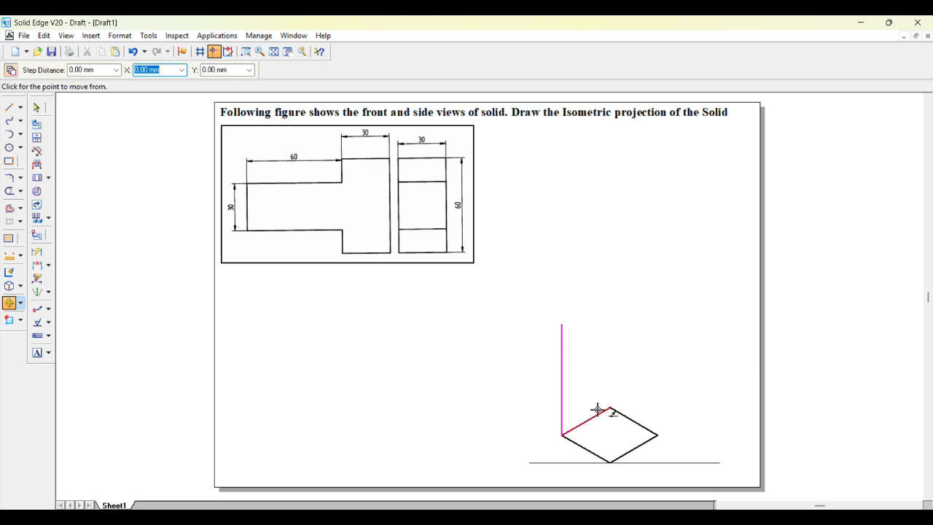
left_click(559, 433)
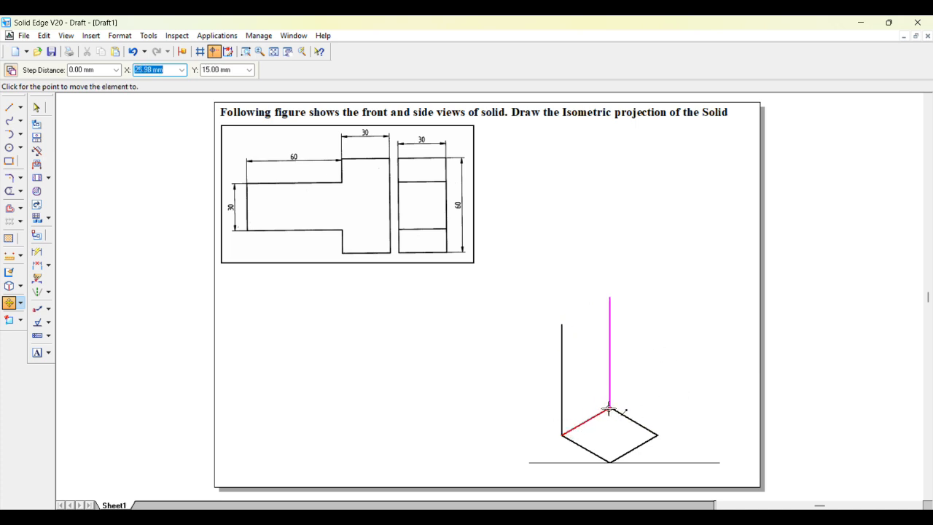
left_click(609, 408)
left_click(657, 434)
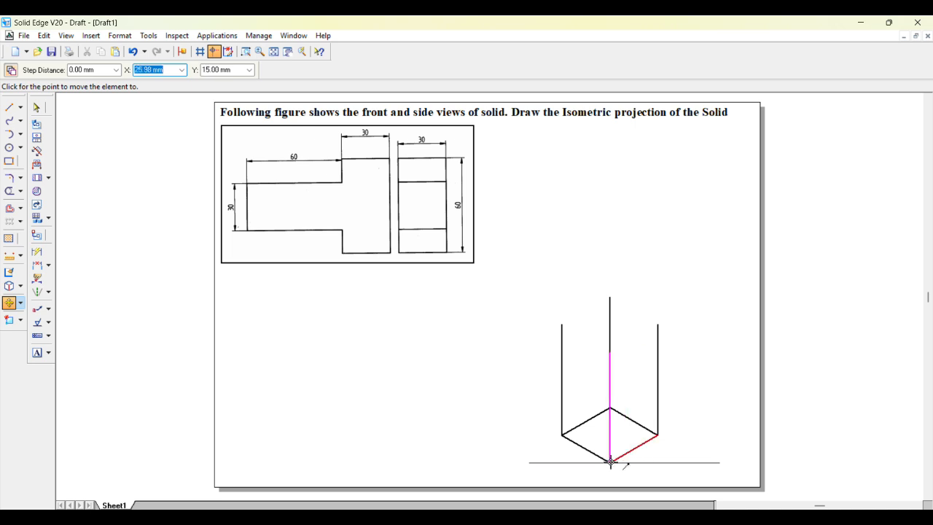
left_click(610, 461)
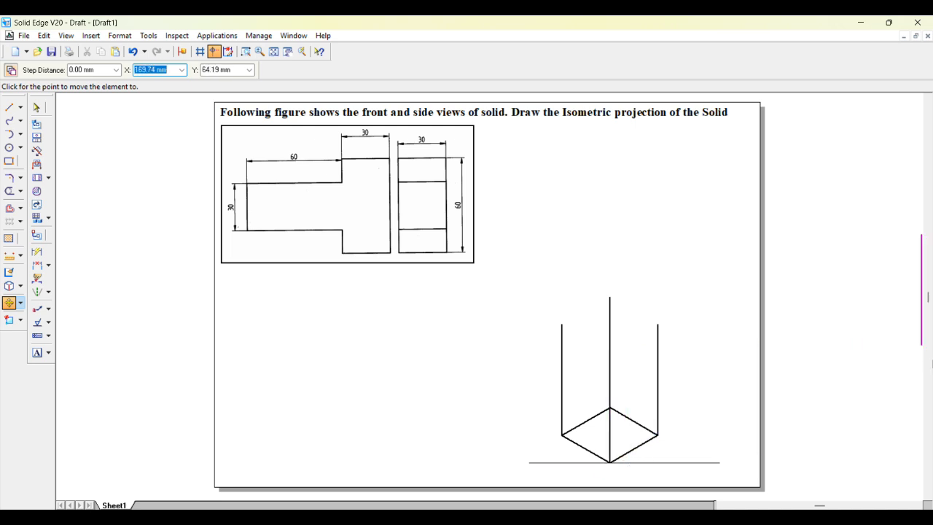
Join the upper ends of the four vertical edges with lines to close the top face of the prism
left_click(21, 107)
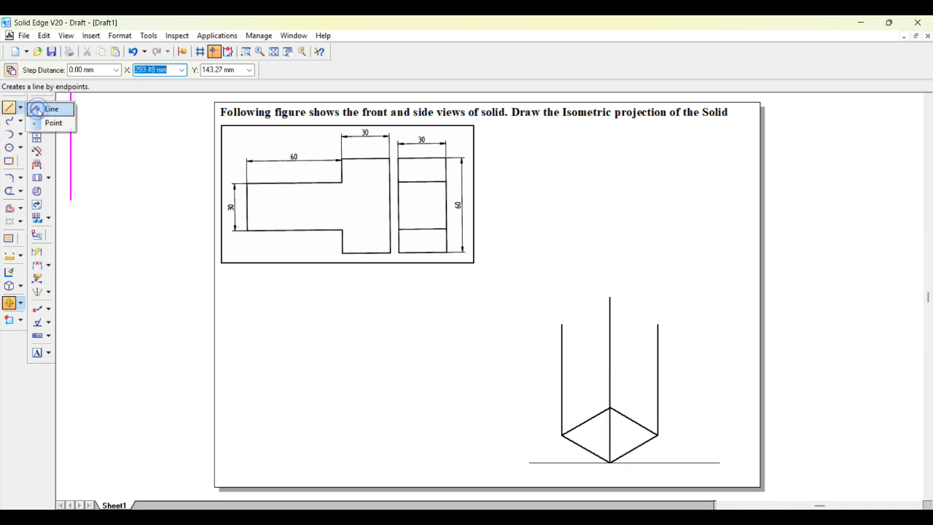
left_click(37, 111)
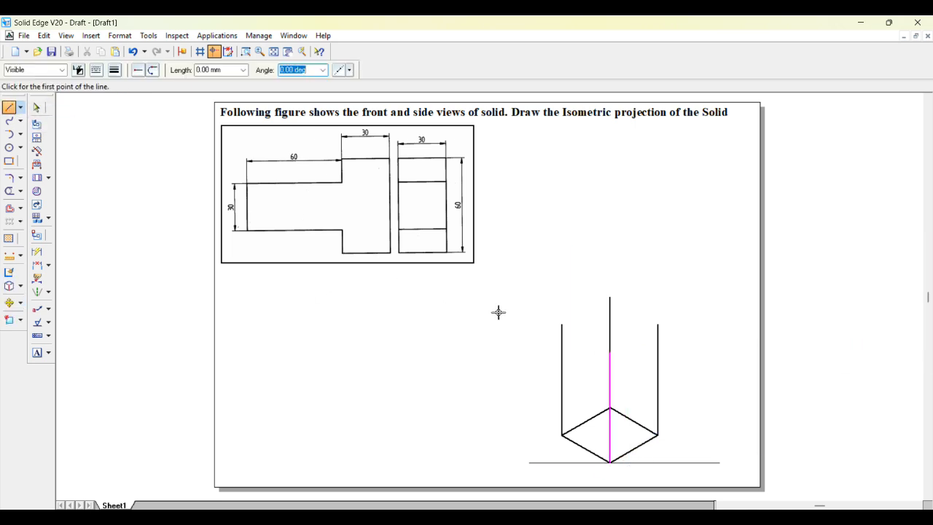
left_click(563, 325)
left_click(611, 297)
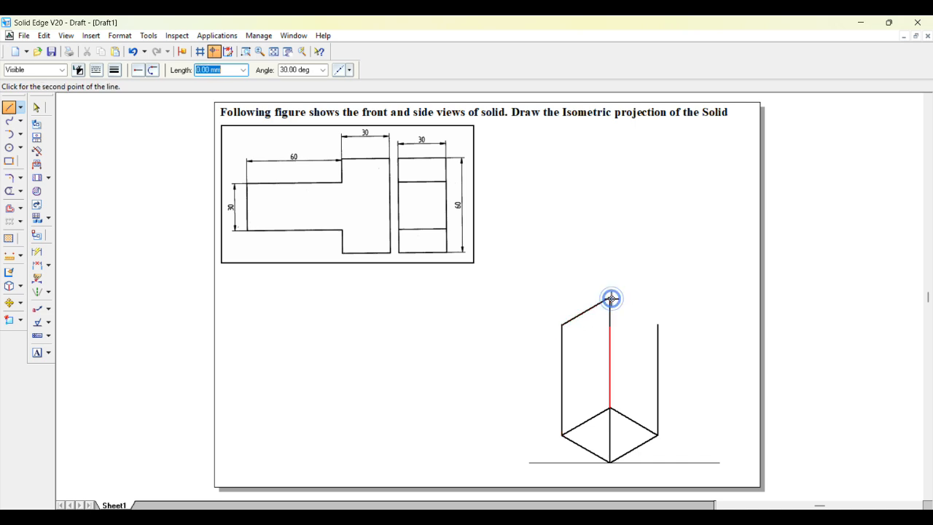
left_click(657, 324)
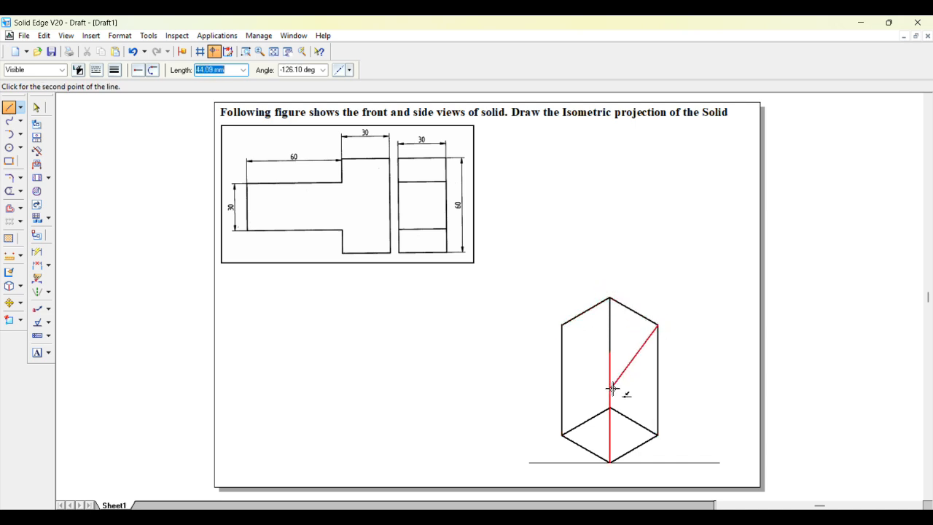
left_click(610, 352)
left_click(562, 325)
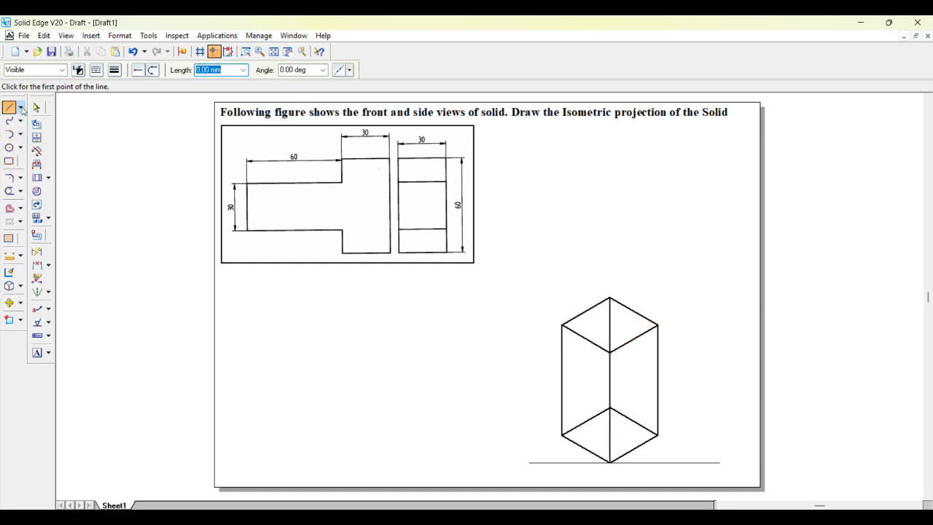
Draw thin continuous vertical and inclined centre lines between the edge midpoints of the prism's left face
key("Tab")
left_click(95, 70)
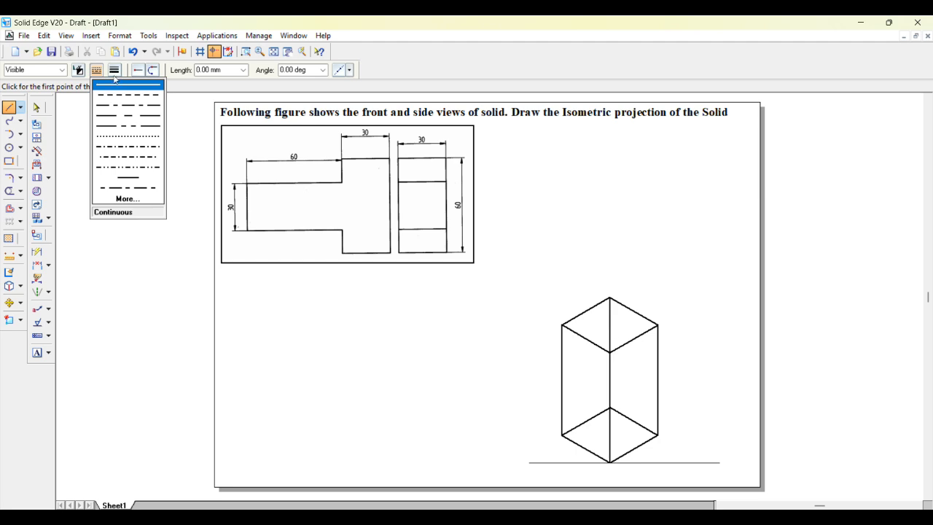
left_click(118, 86)
left_click(114, 70)
left_click(129, 115)
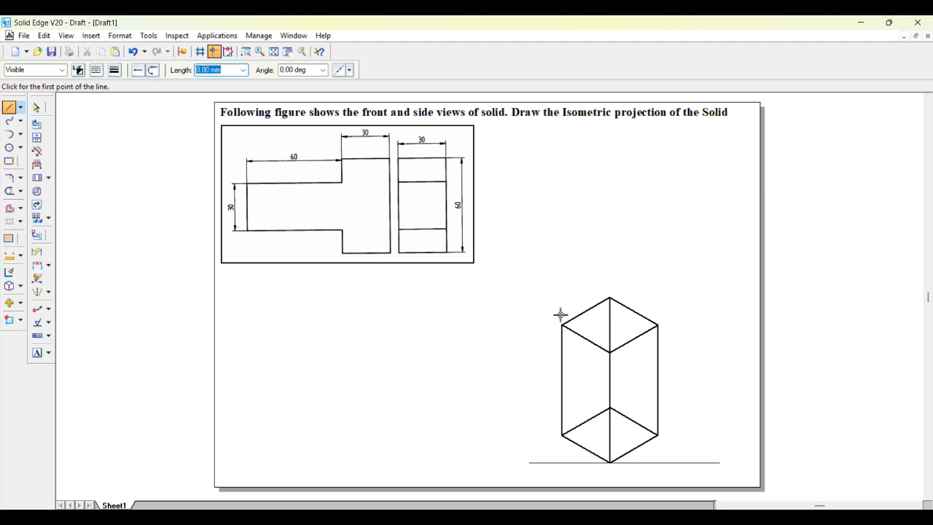
left_click(586, 339)
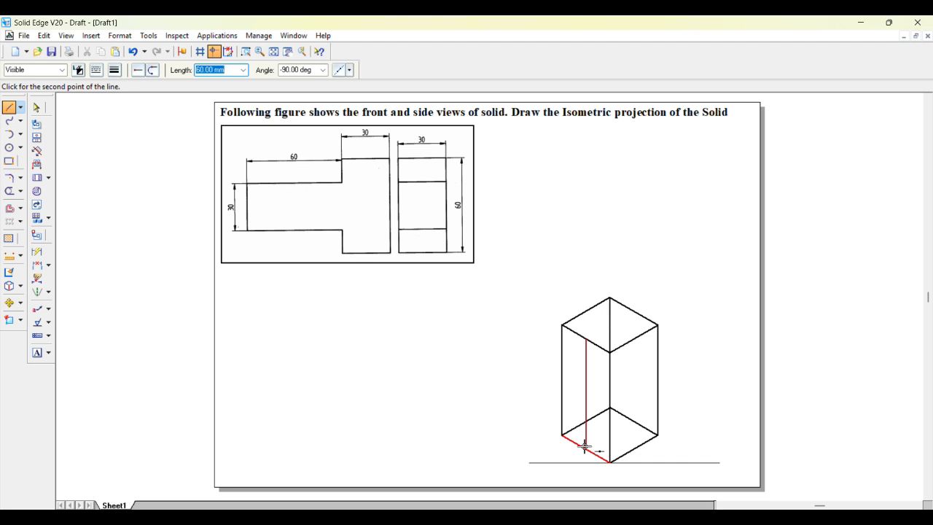
left_click(584, 446)
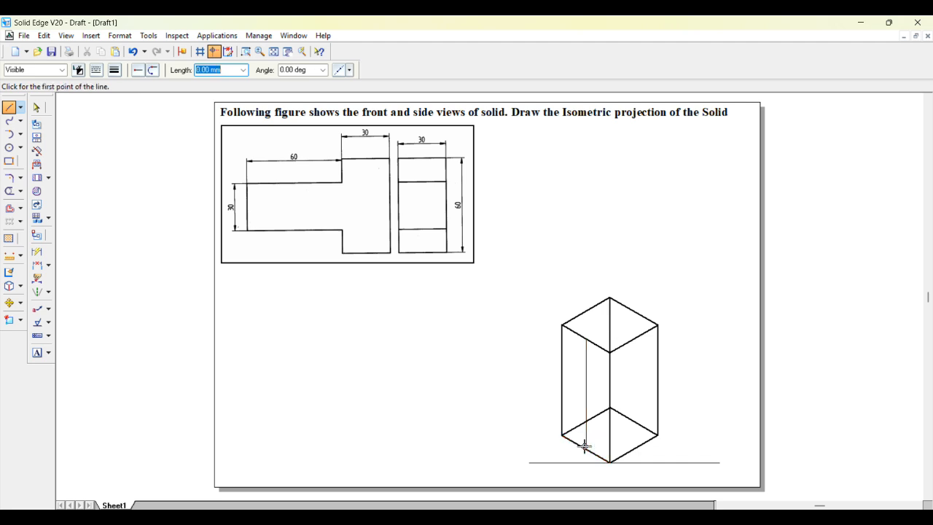
left_click(562, 380)
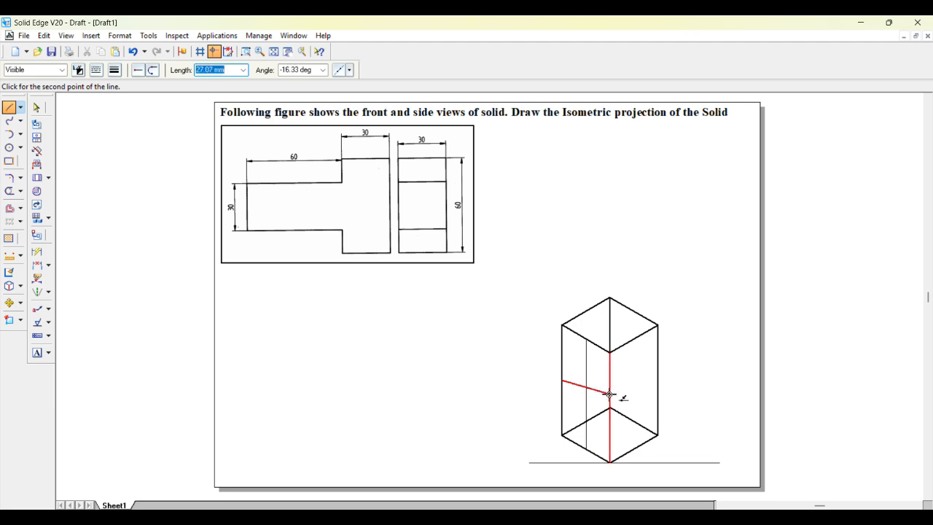
left_click(610, 403)
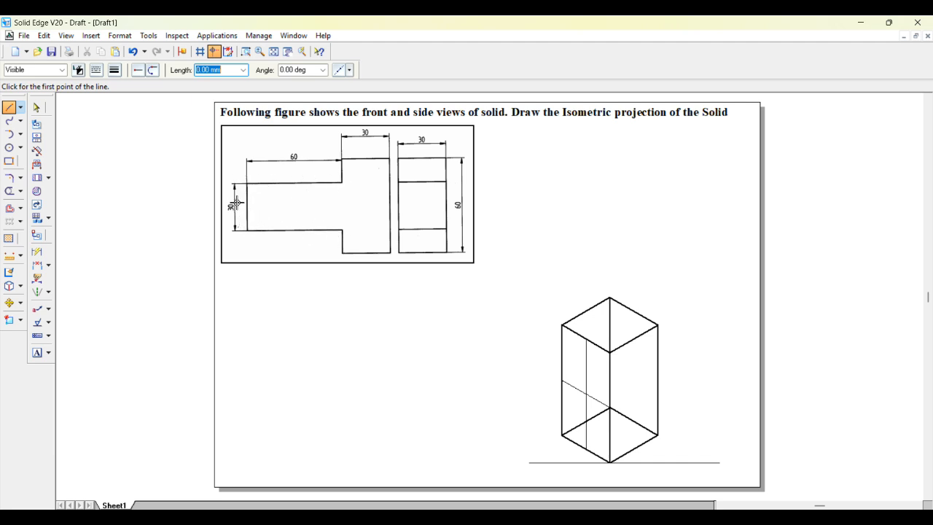
Draw a thin horizontal base line in the empty area to the left of the prism, near the sheet's lower edge
left_click(21, 107)
left_click(49, 111)
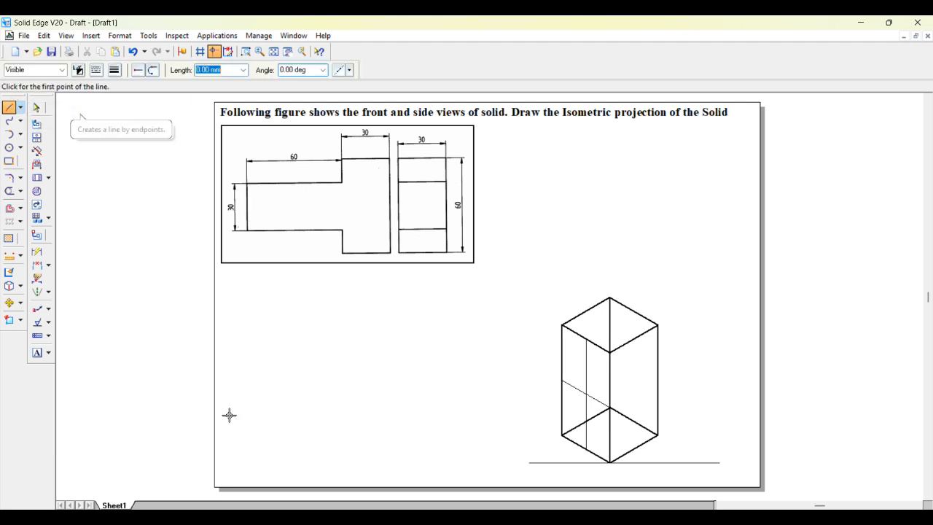
left_click(259, 455)
left_click(350, 455)
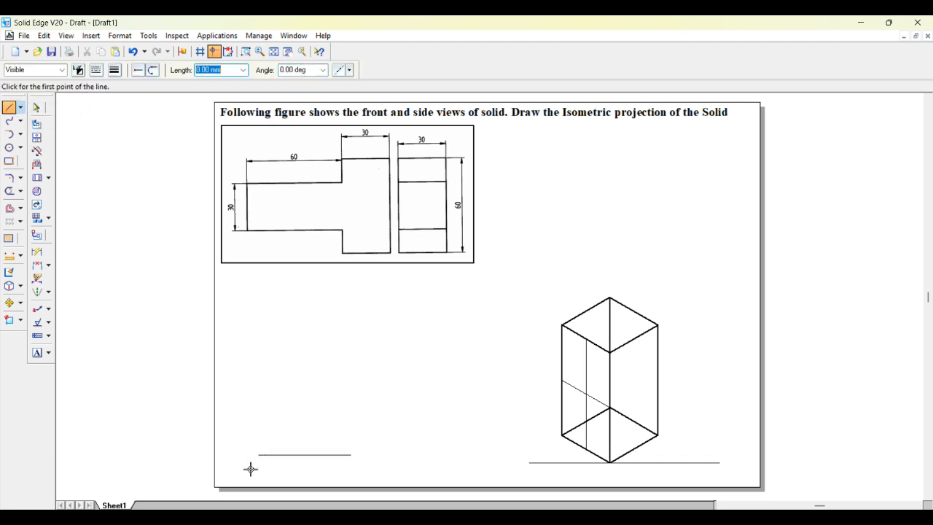
Choose a thicker line width and draw a 30 mm line at 90° up from the new base line
left_click(116, 69)
left_click(138, 115)
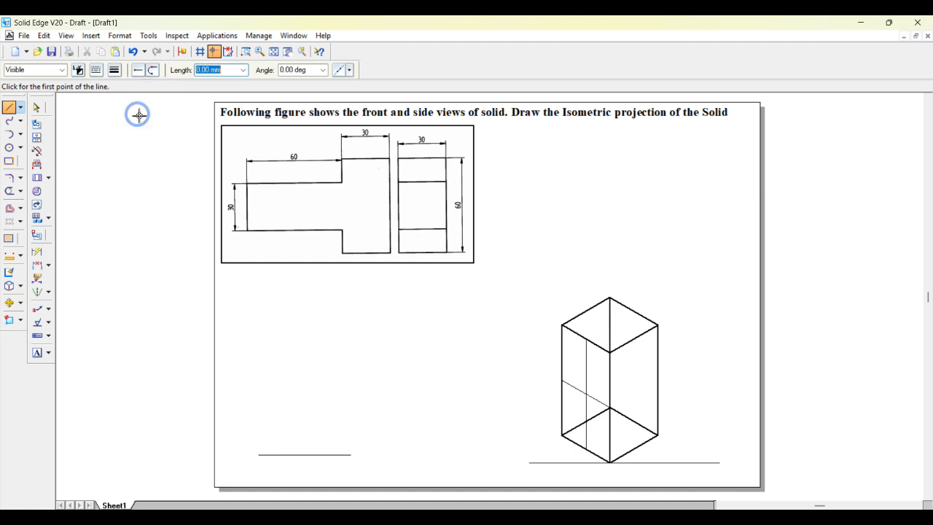
left_click(323, 455)
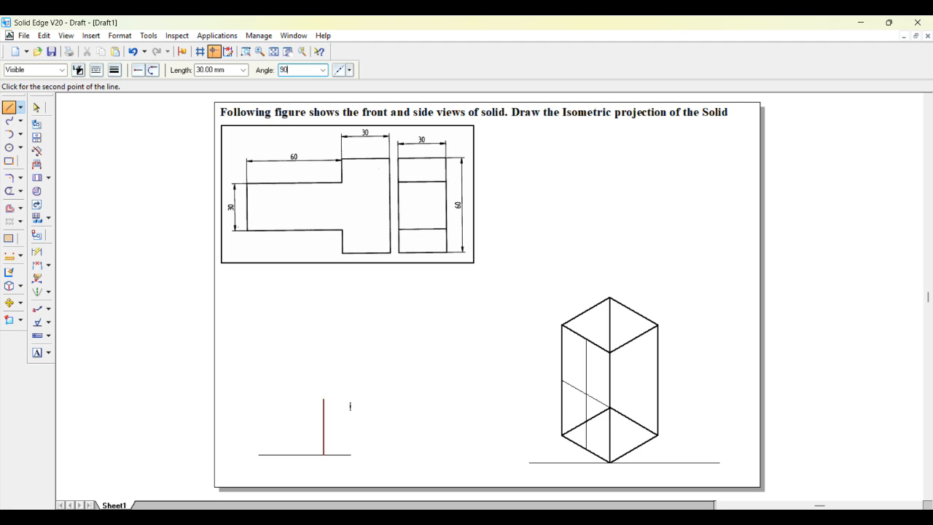
left_click(324, 402)
Complete the isometric square with 30 mm lines at 150° and -90°, then close it back at the starting point on the base line
type("30")
key("Tab")
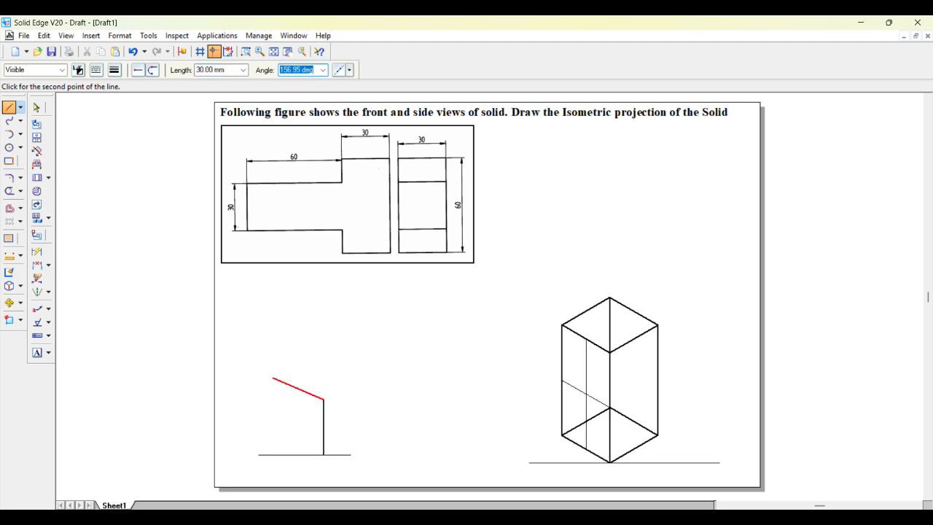
type("15")
left_click(276, 379)
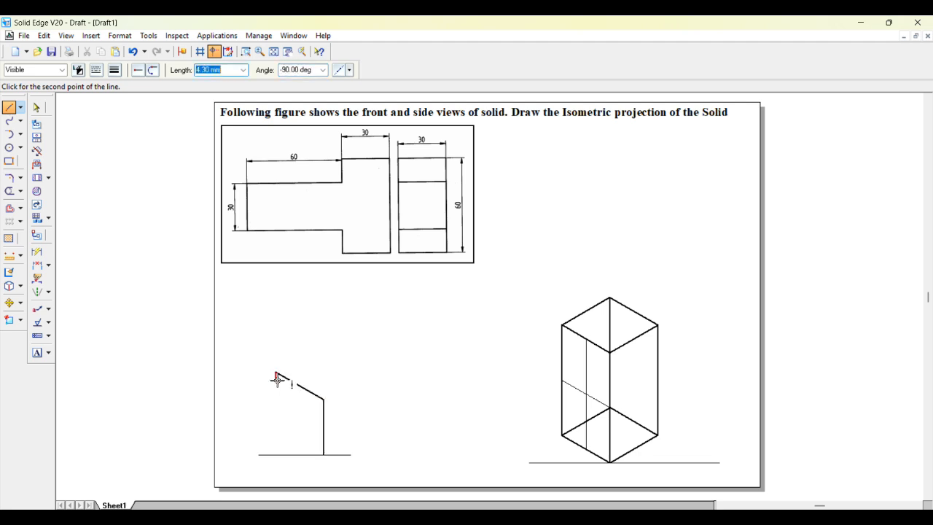
type("30")
key("Tab")
key("BackSpace")
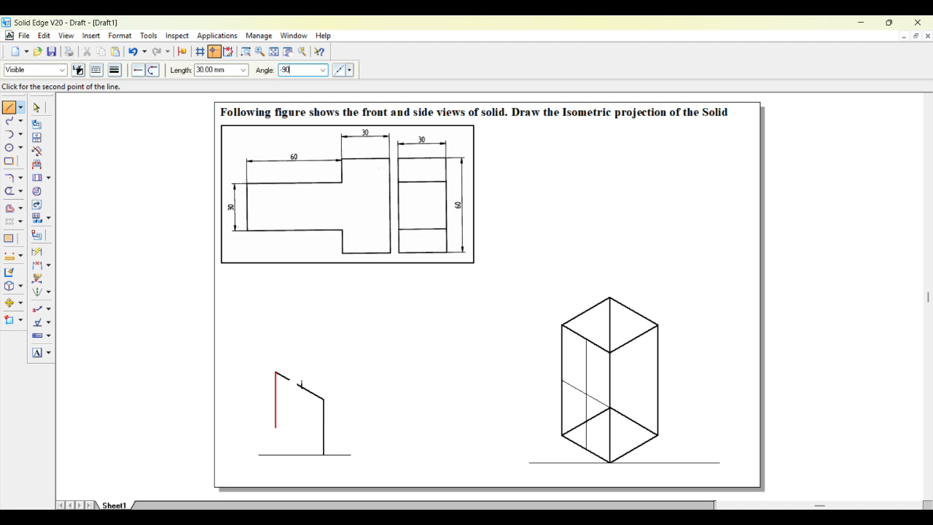
type("-90")
key("Tab")
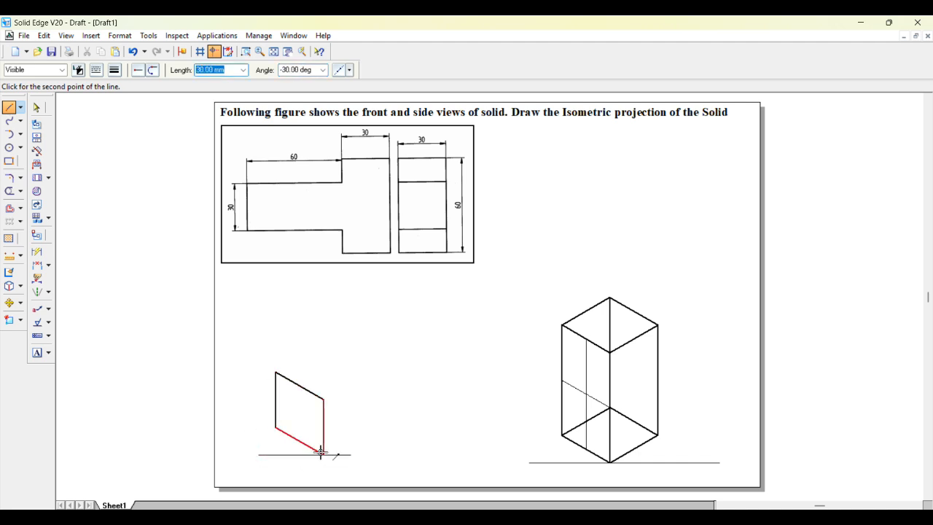
left_click(324, 453)
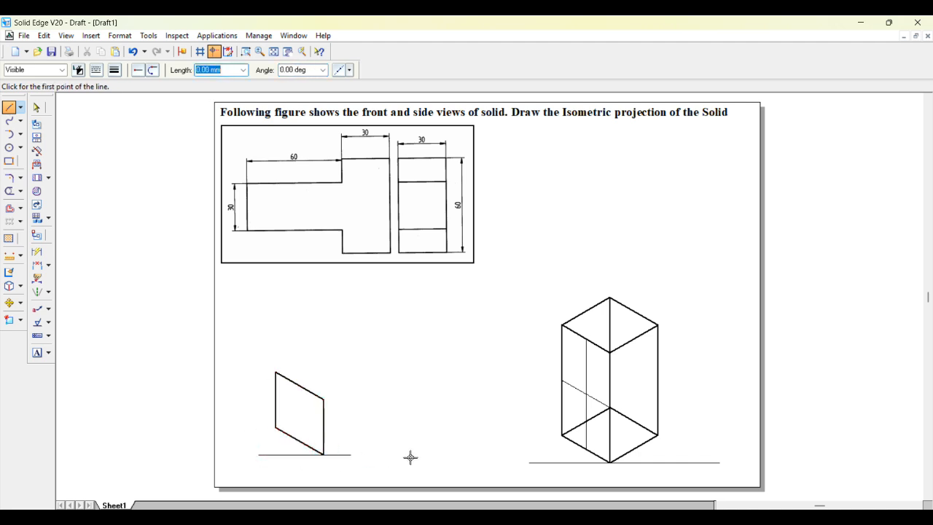
Draw a 60 mm line at 30° from the upper left corner of the isometric square
left_click(22, 107)
left_click(49, 108)
left_click(275, 372)
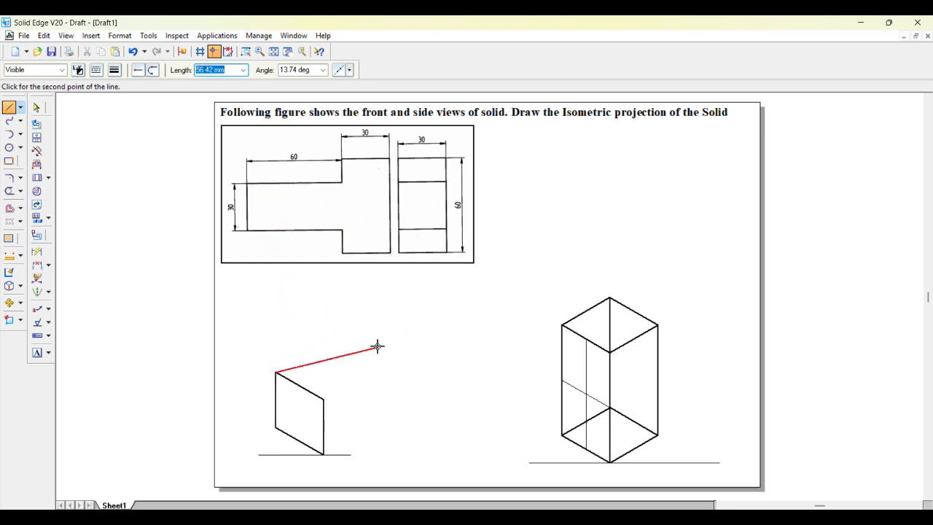
type("60")
key("Tab")
type("3")
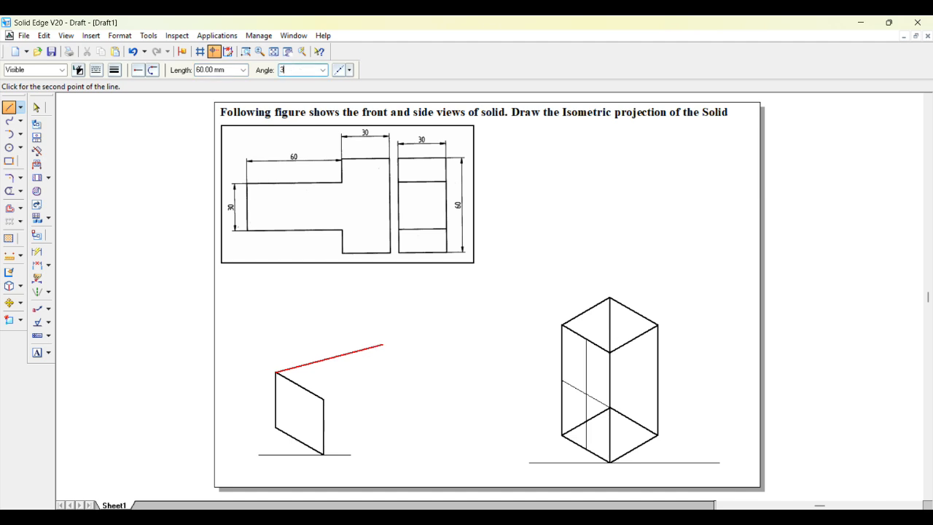
key("Return")
right_click(369, 371)
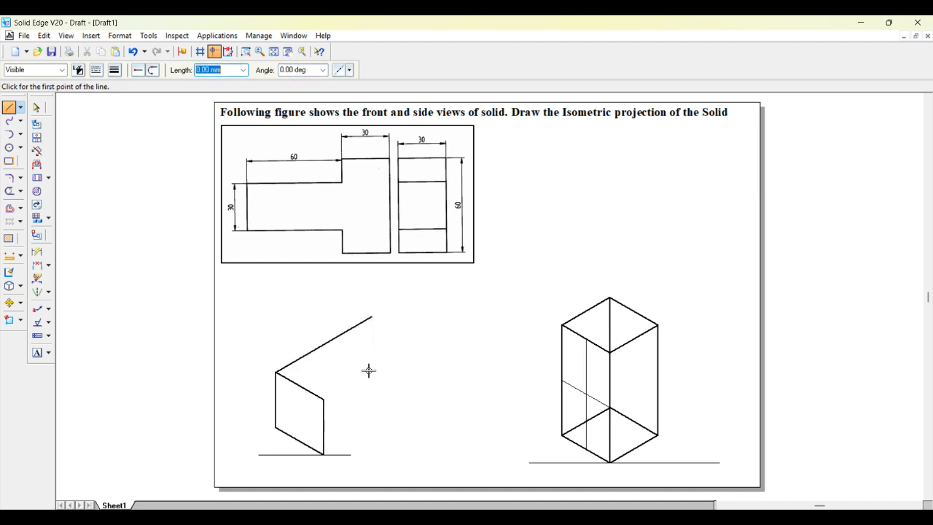
Copy the 60 mm line at 30° from the square's upper left corner to its other three corners
left_click(21, 304)
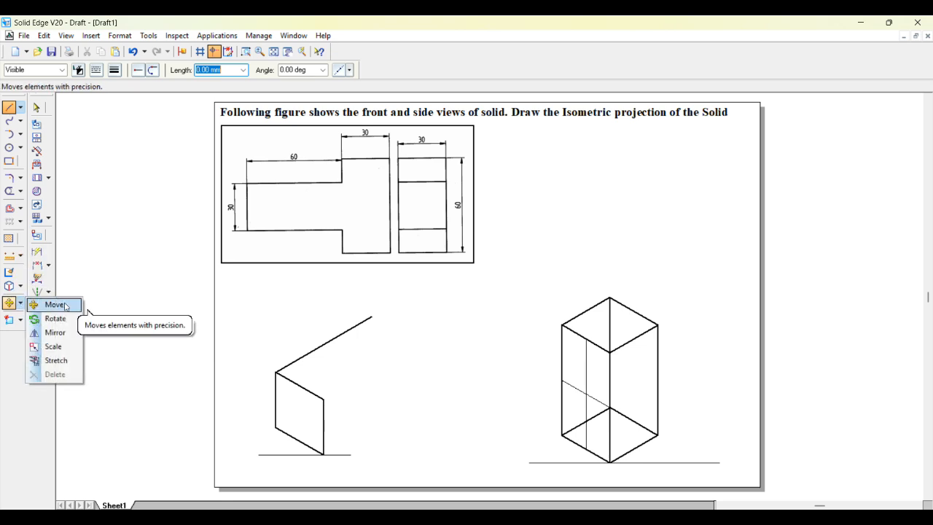
left_click(65, 307)
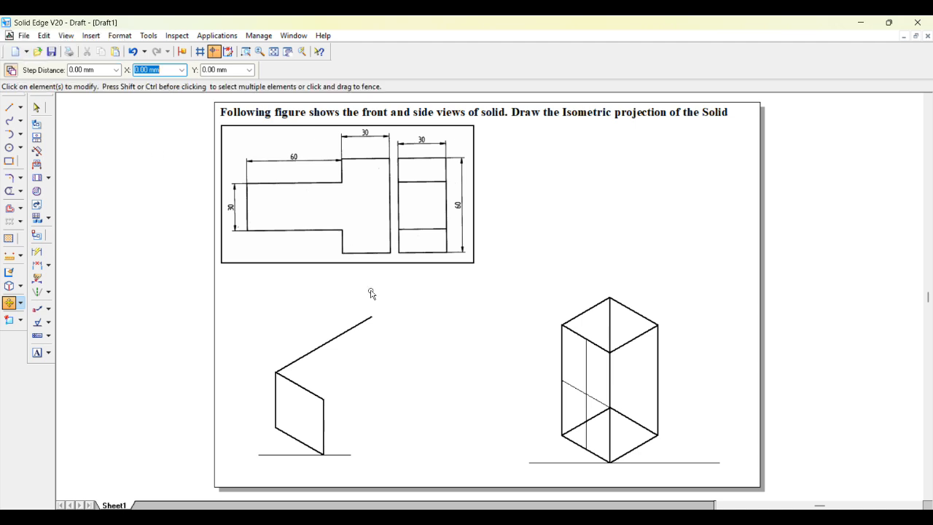
left_click(364, 322)
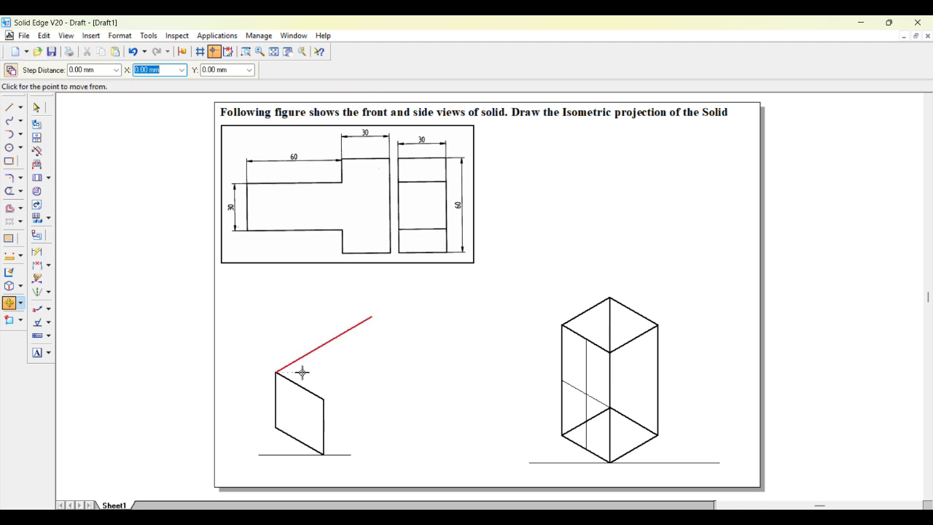
left_click(271, 372)
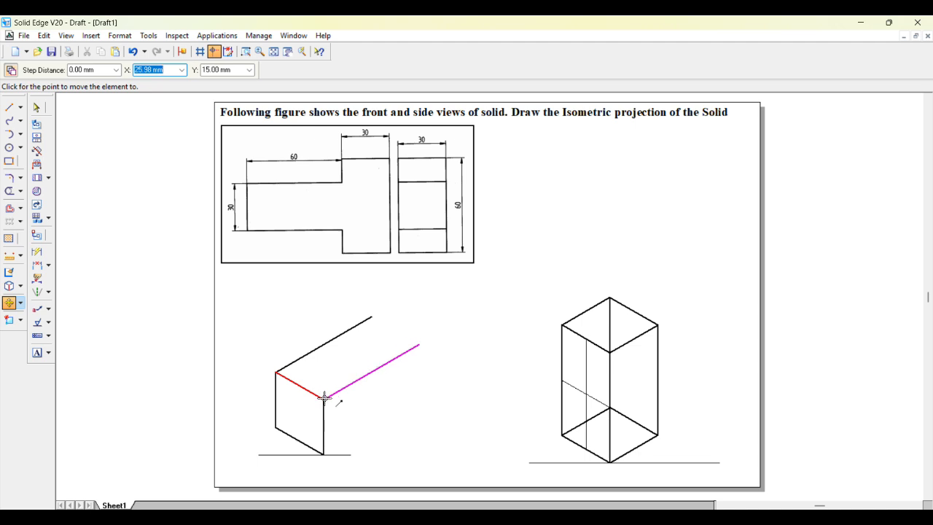
left_click(323, 400)
left_click(323, 452)
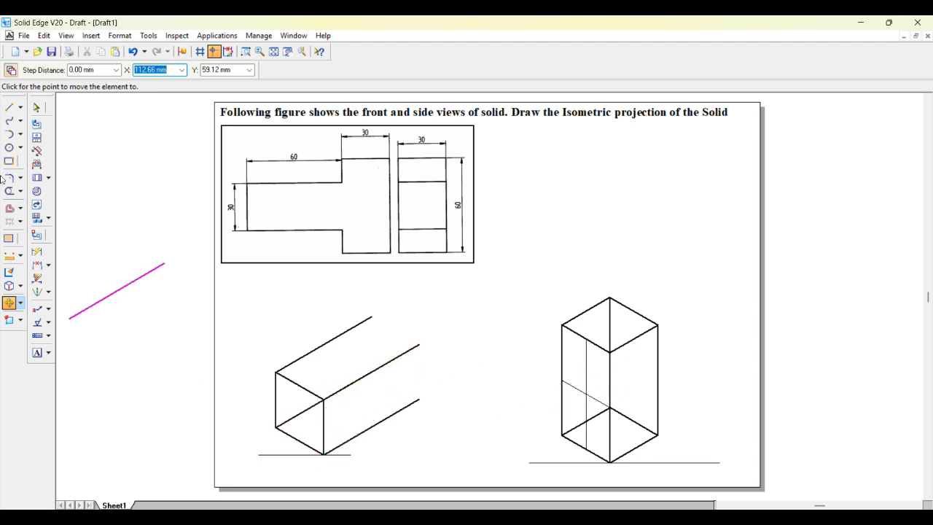
Close the far end of the horizontal block by joining the free ends of the four 60 mm lines with edges
left_click(10, 108)
left_click(372, 317)
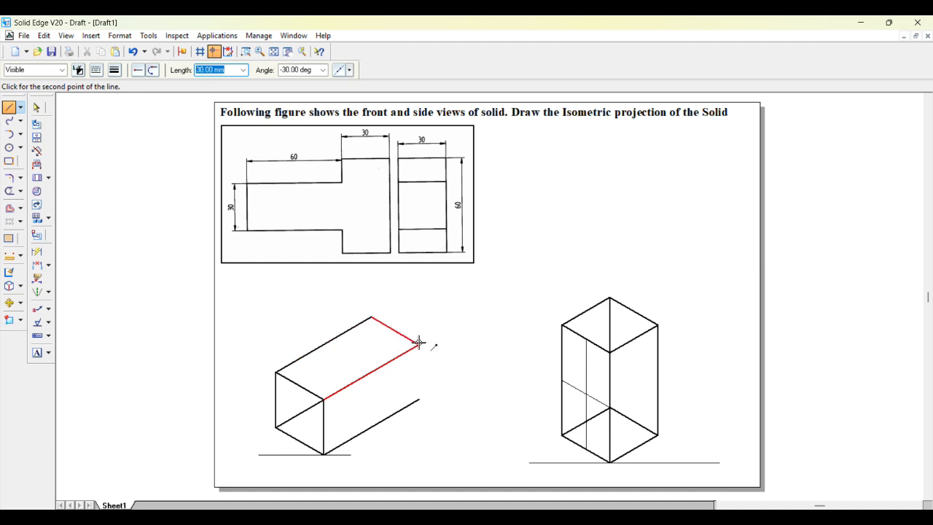
left_click(419, 344)
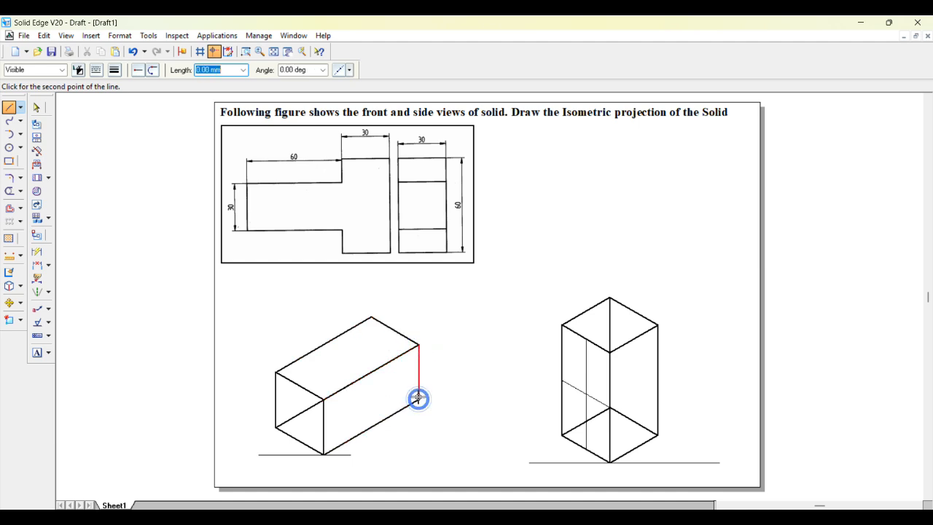
left_click(419, 398)
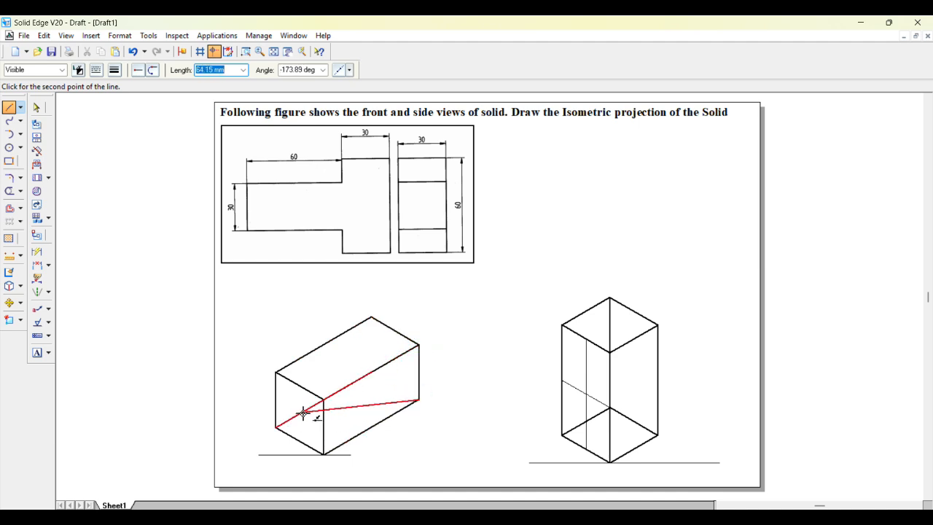
left_click(370, 375)
left_click(371, 318)
right_click(395, 317)
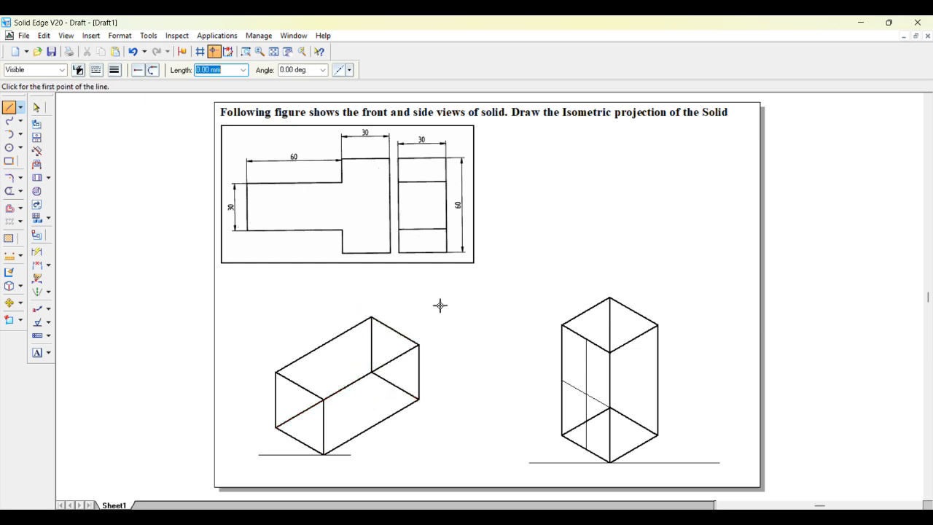
With a thin continuous line, join the midpoints of the two vertical edges on the block's far end face
left_click(96, 69)
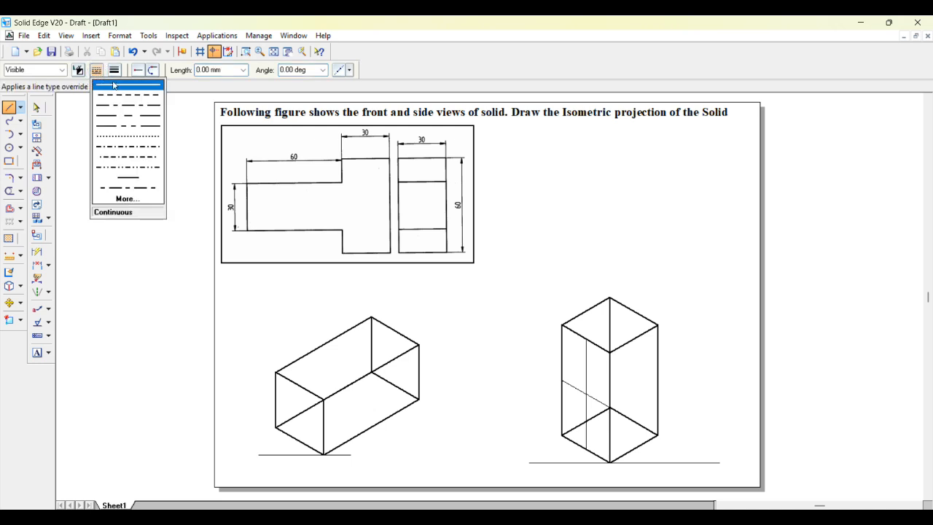
left_click(113, 84)
left_click(114, 70)
left_click(127, 84)
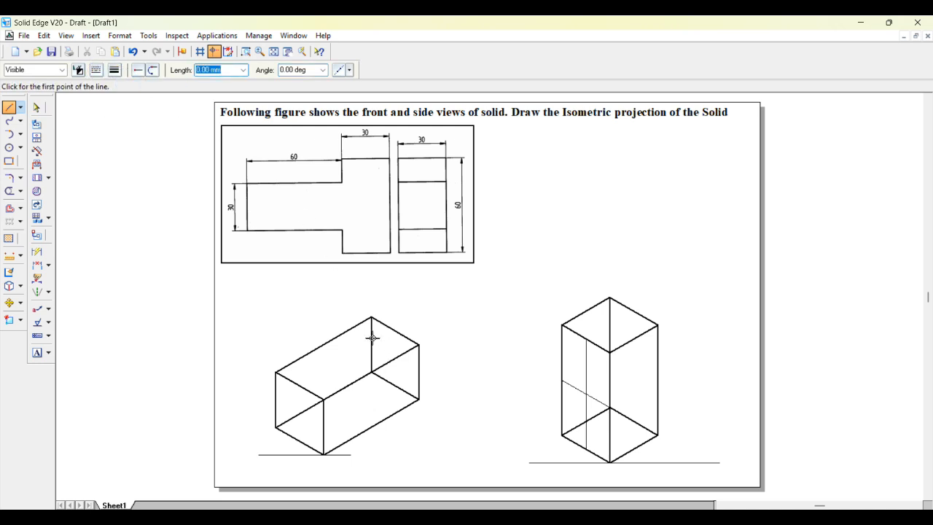
left_click(372, 345)
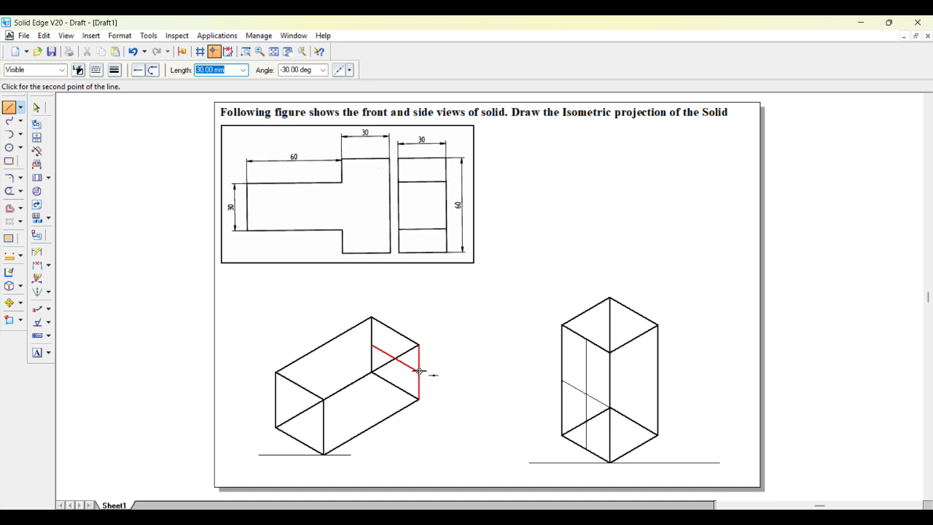
left_click(419, 370)
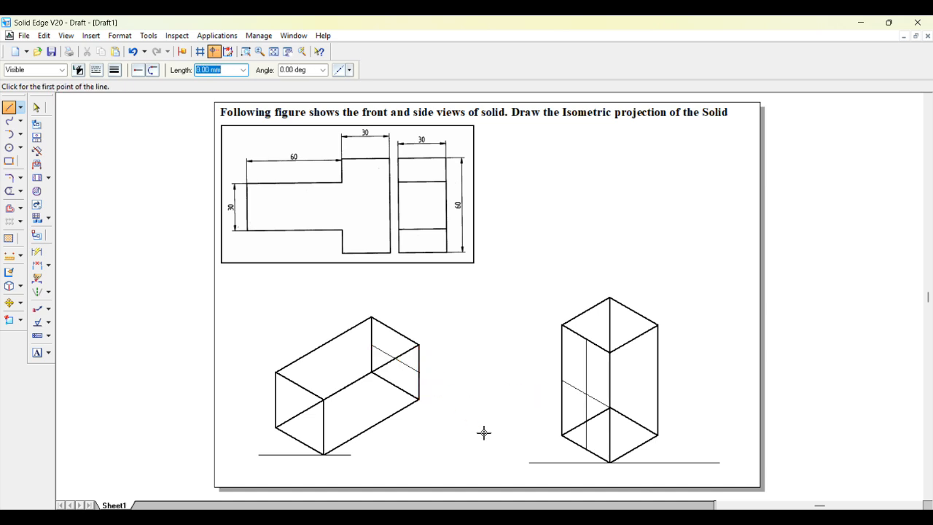
Move the whole horizontal block by its thin line's midpoint onto the intersection of the thin centre lines on the upright prism's face
left_click(21, 303)
left_click(45, 304)
left_click_drag(227, 290, 478, 471)
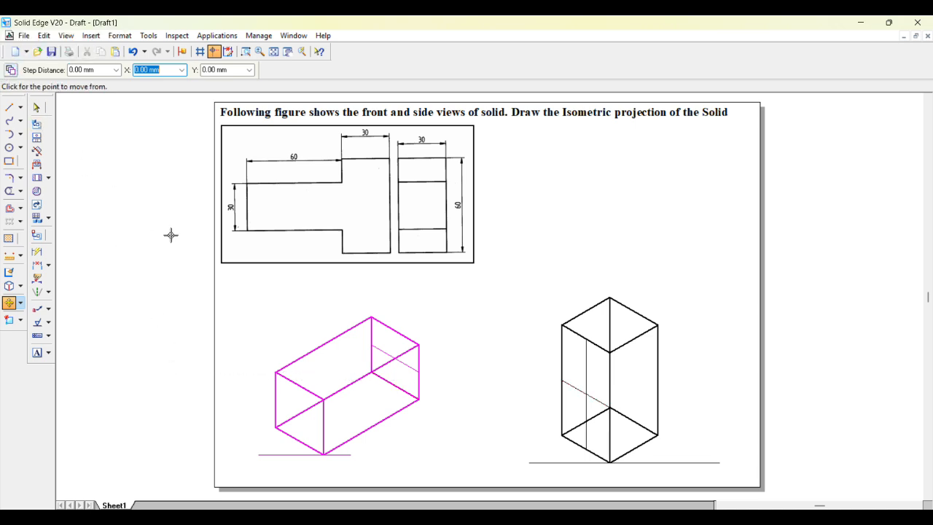
left_click(389, 356)
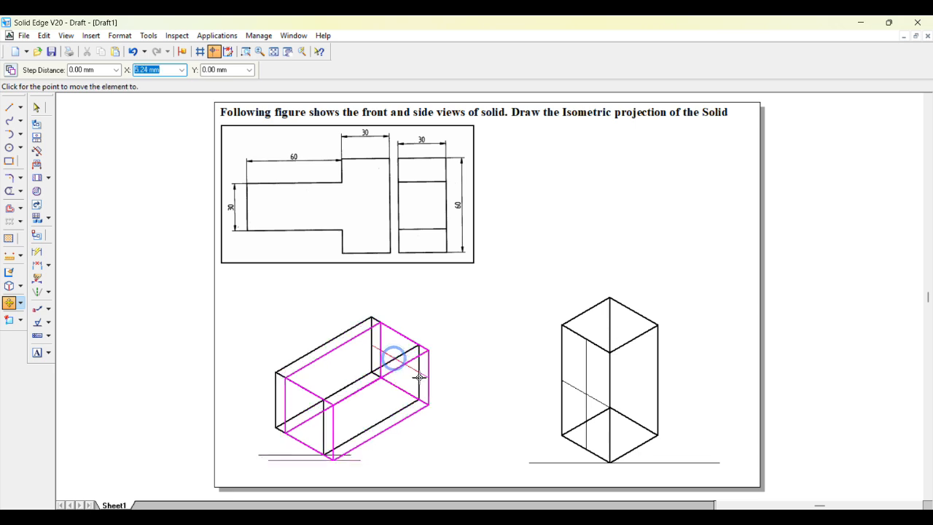
left_click(584, 395)
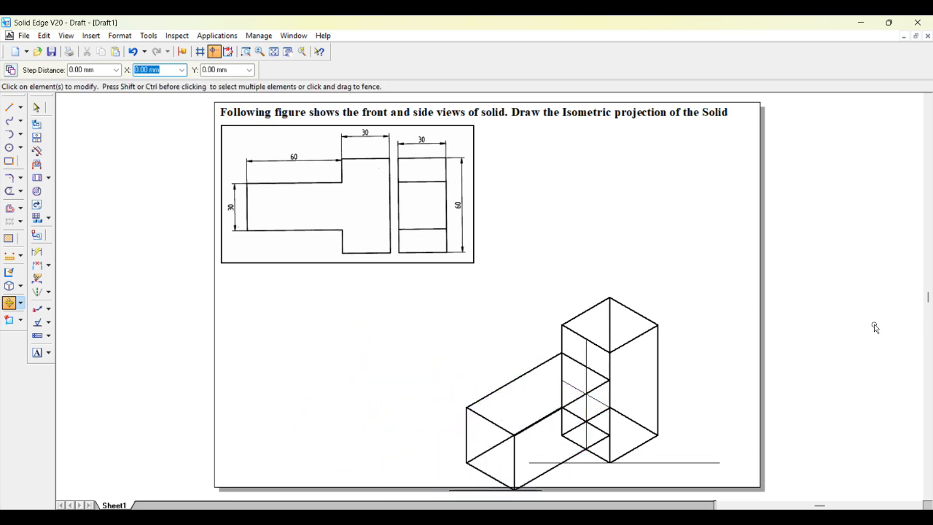
left_click(273, 51)
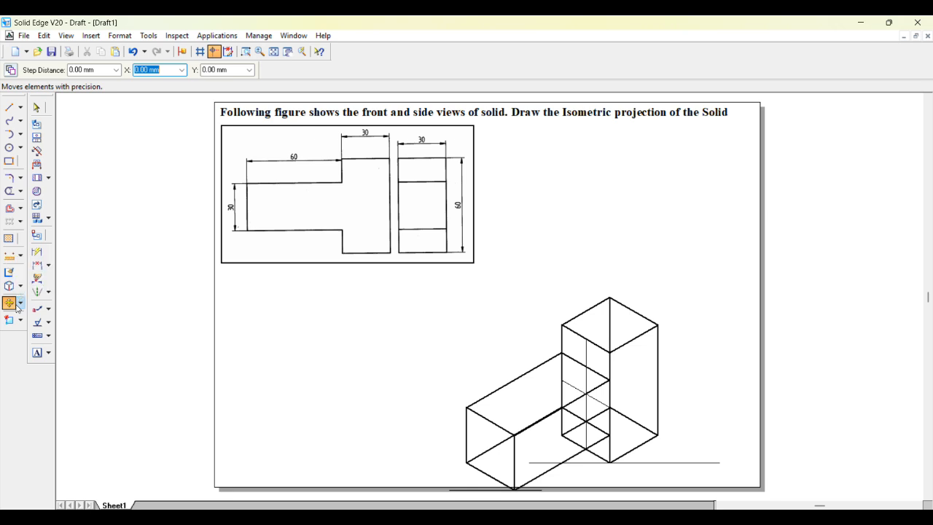
Delete the thin centre lines and the hidden back and bottom edges of both blocks
left_click(587, 351)
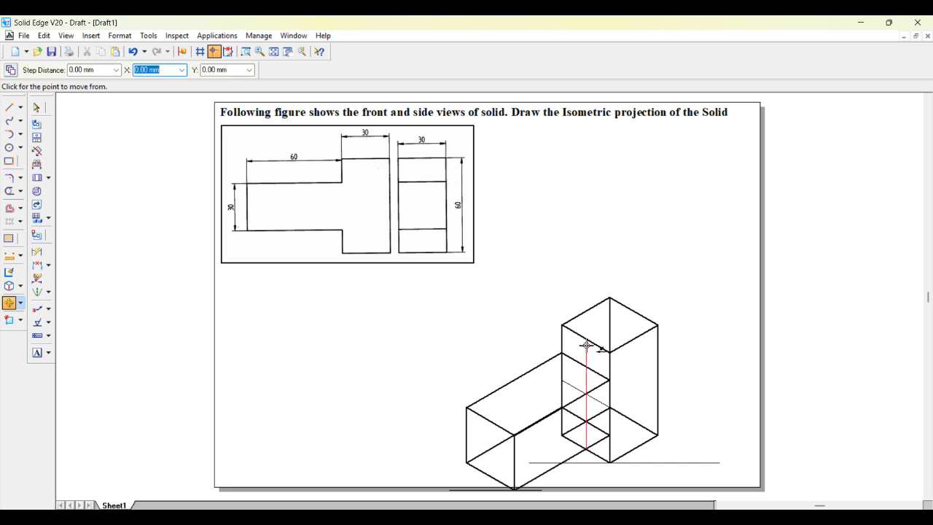
key("Escape")
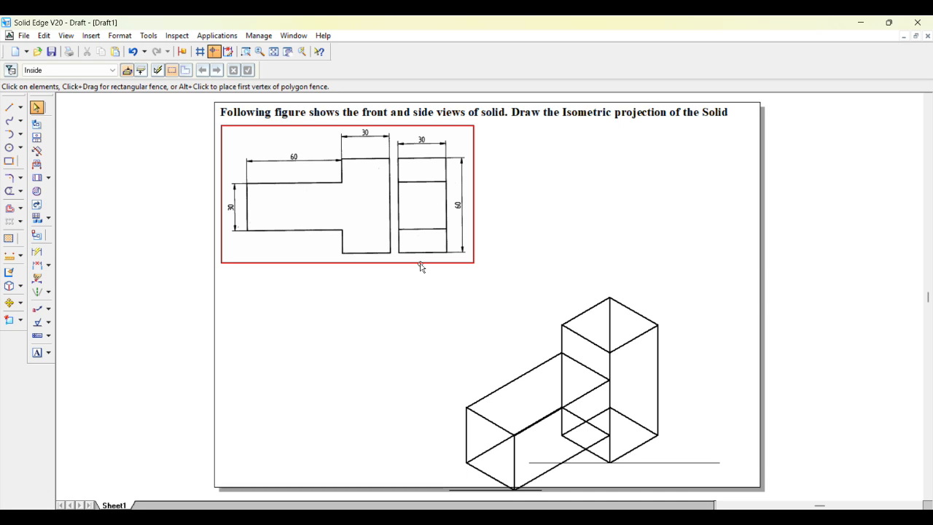
left_click(637, 424)
key("Delete")
left_click(593, 417)
key("Delete")
left_click(609, 315)
key("Delete")
left_click(578, 417)
key("Delete")
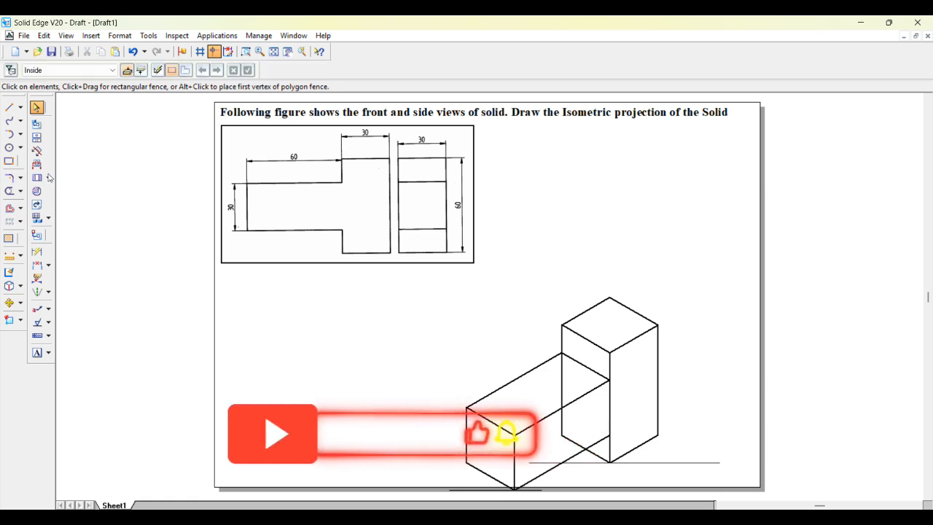
Trim the prism edges hidden behind the horizontal block and the dividing edge segment between their flush side faces
left_click(20, 190)
left_click(54, 192)
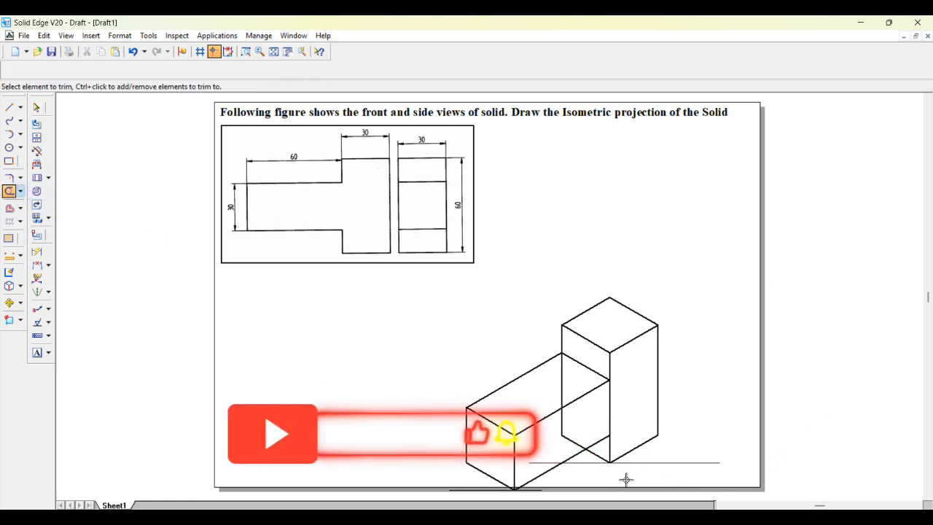
left_click(611, 462)
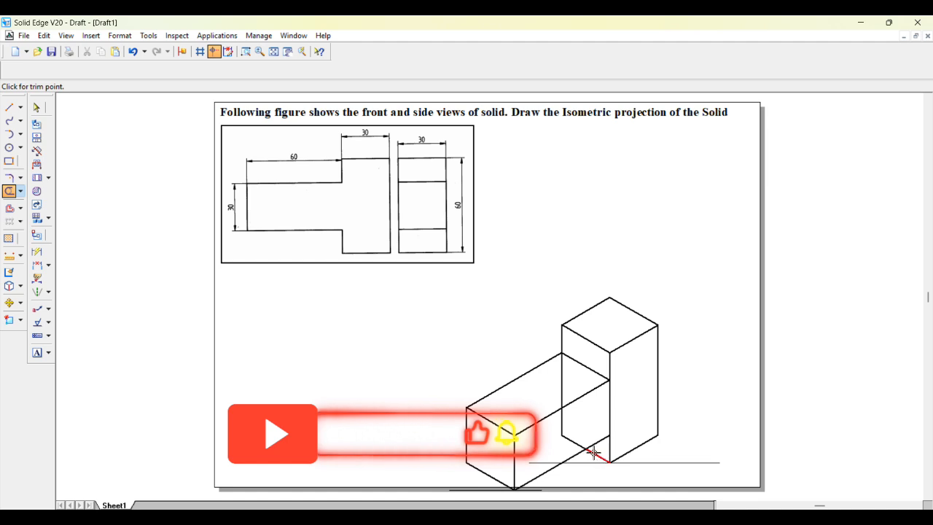
mouse_move(576, 438)
left_mouse_down()
mouse_move(562, 443)
mouse_move(573, 424)
mouse_move(555, 435)
left_mouse_up()
key("ctrl+z")
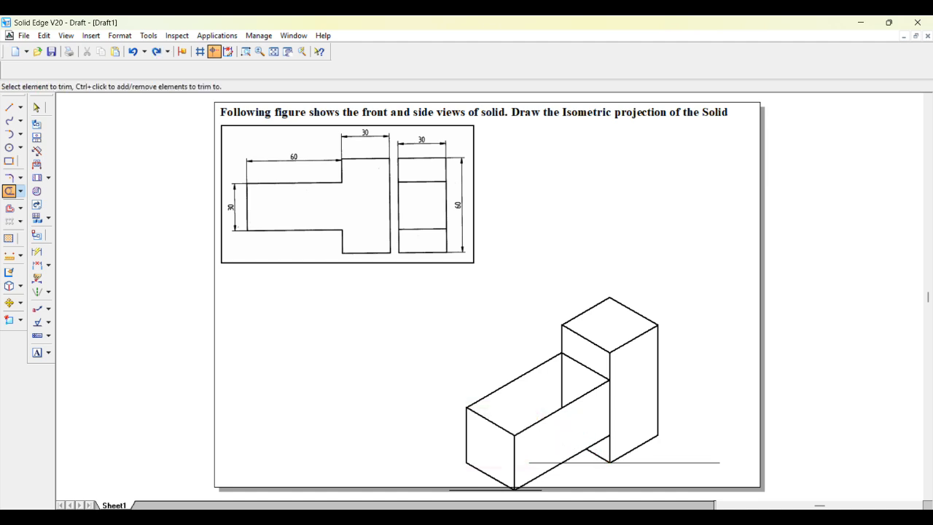
left_click_drag(568, 387, 551, 394)
left_click_drag(630, 404, 594, 420)
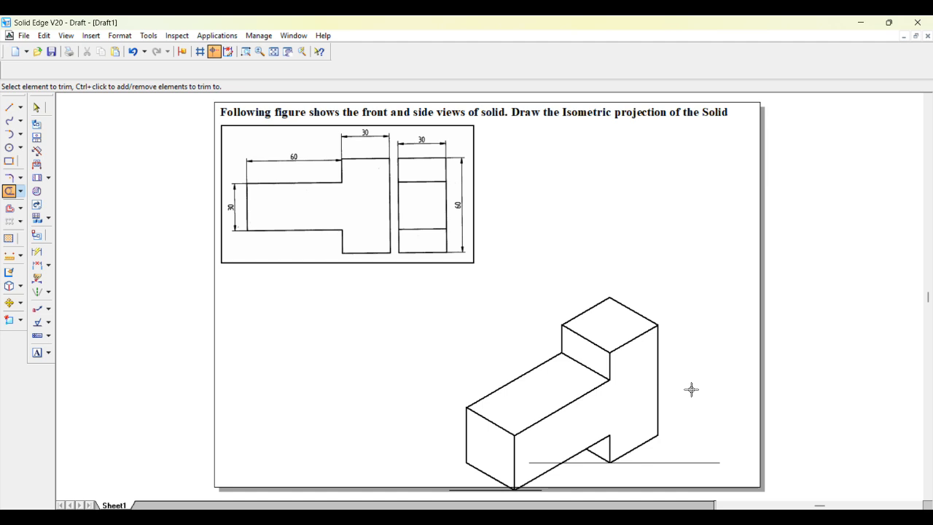
Delete the thin horizontal base line beneath the upright block
key("Escape")
left_click(649, 462)
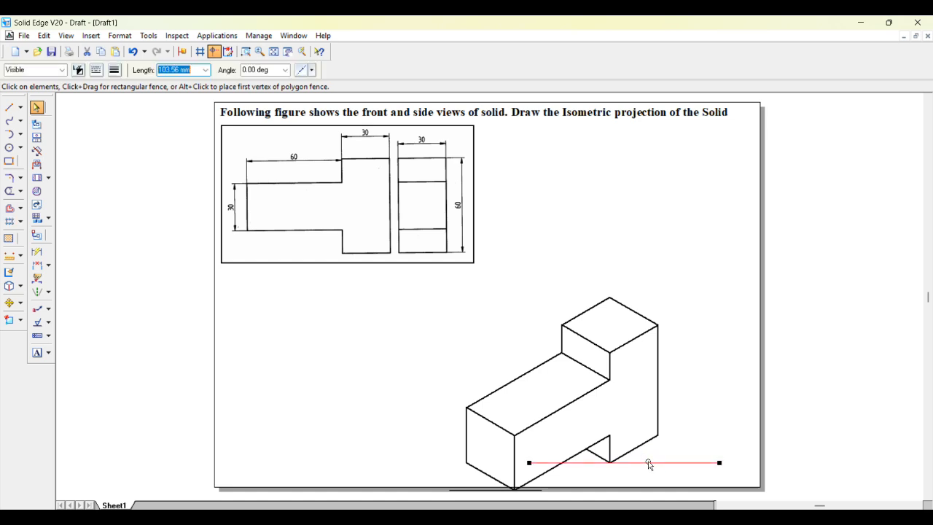
key("Delete")
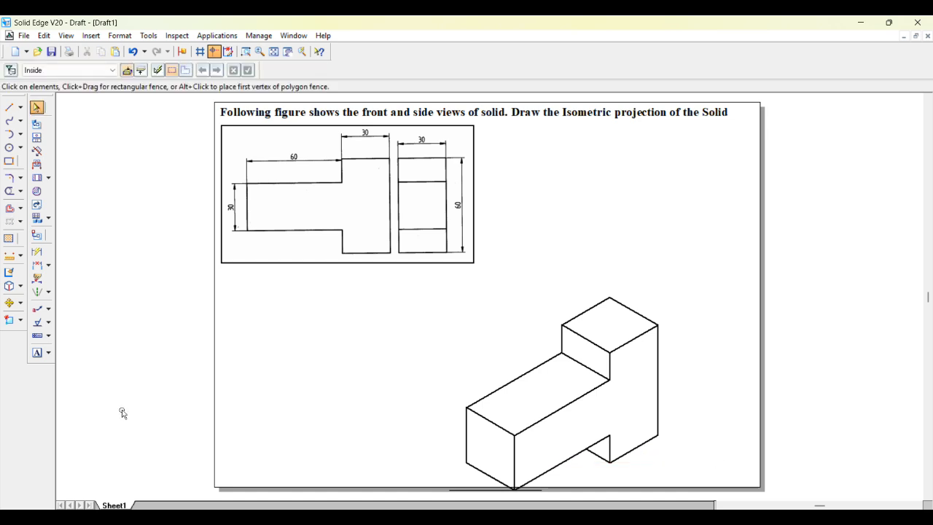
Scale the whole isometric solid by a factor of 0.82 about the horizontal block's lowest front corner
left_click(20, 303)
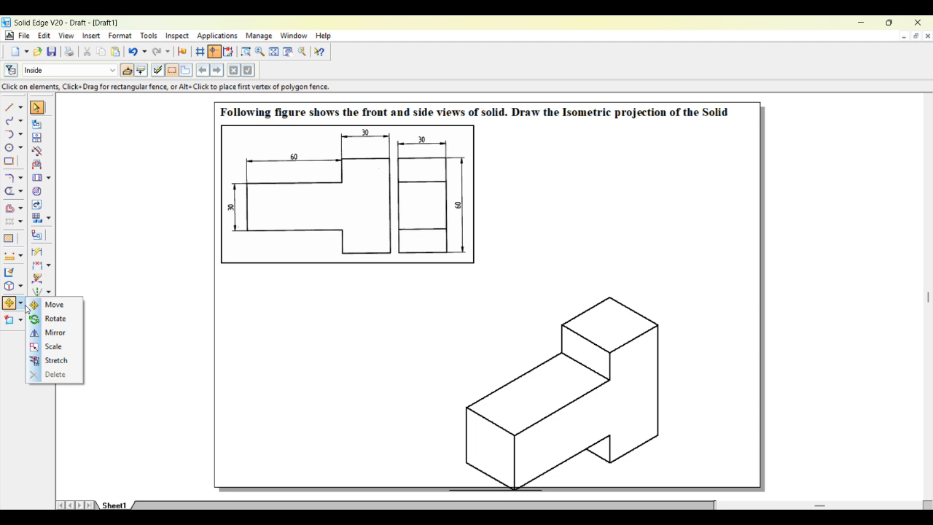
left_click(73, 346)
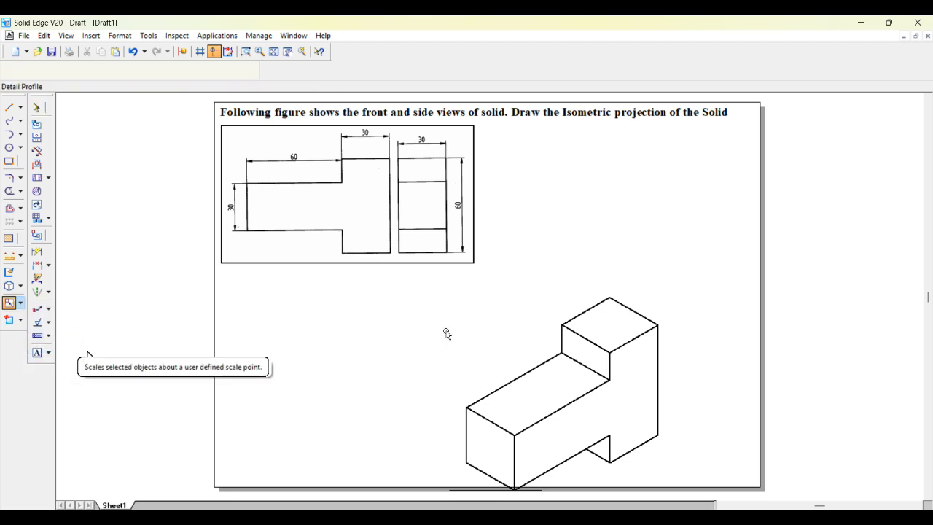
mouse_move(371, 279)
left_mouse_down()
mouse_move(739, 480)
mouse_move(708, 500)
mouse_move(628, 443)
mouse_move(716, 503)
left_mouse_up()
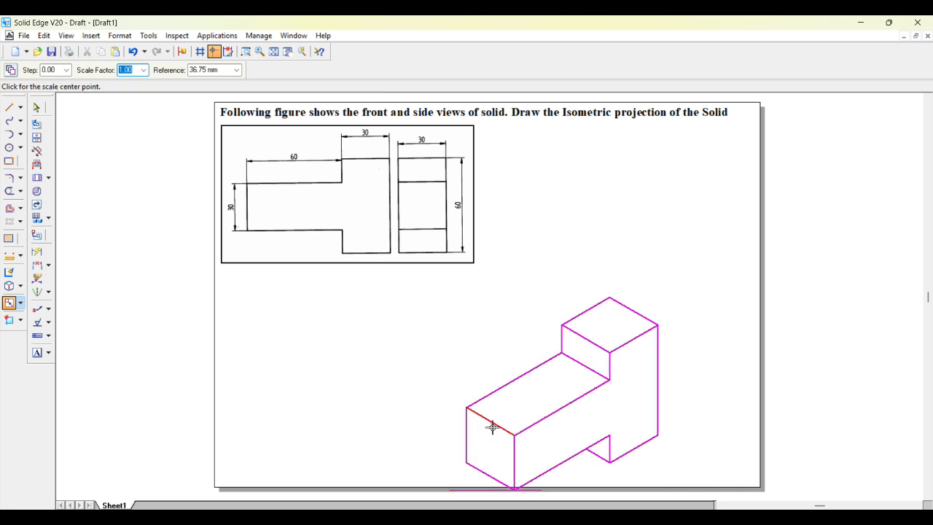
left_click(515, 489)
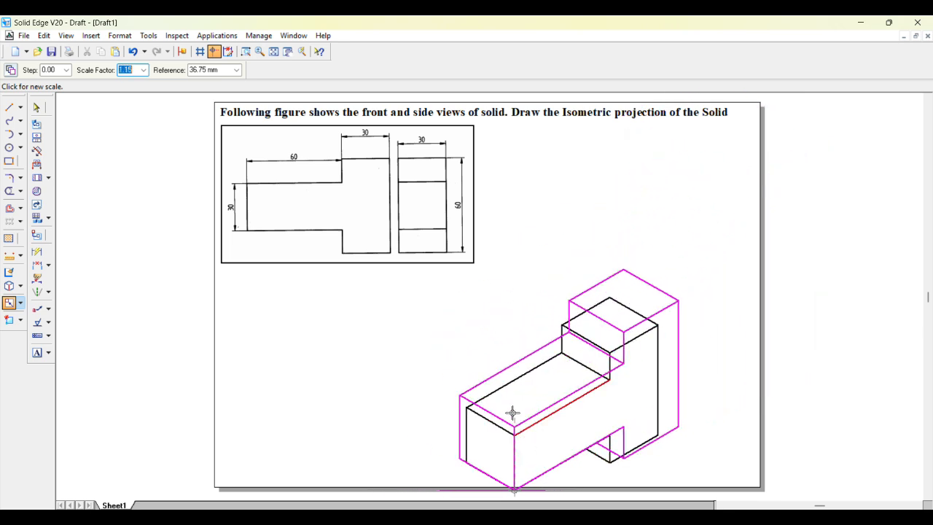
left_click(143, 70)
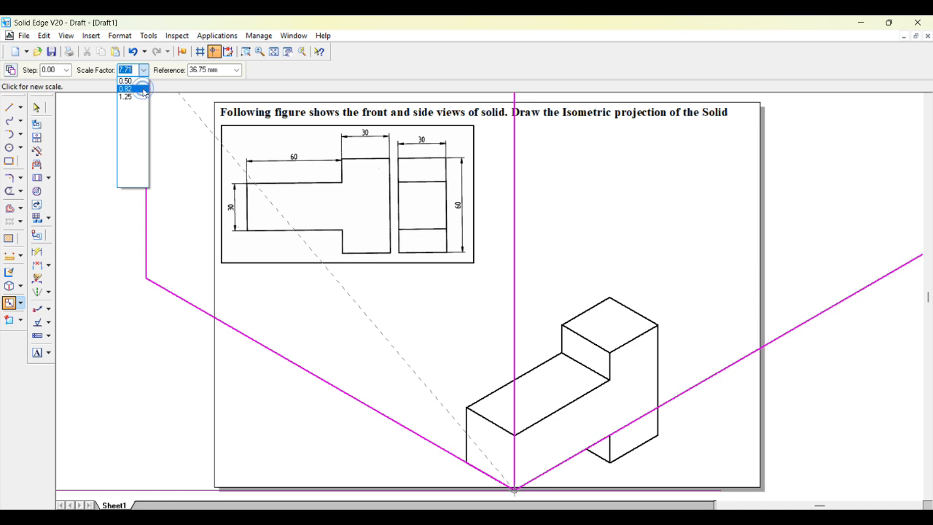
left_click(143, 89)
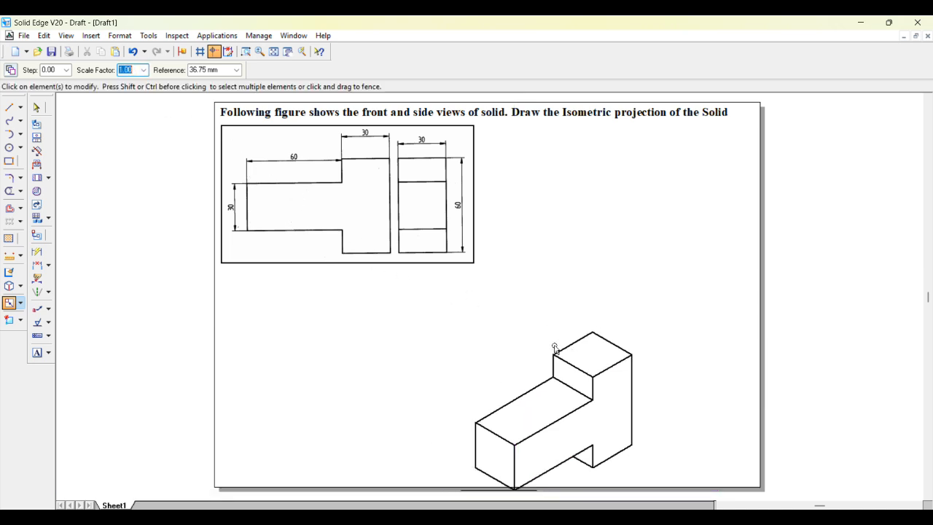
Move the scaled solid, with its base line, by its lowest front corner up into the empty area right of the given views
left_click(20, 303)
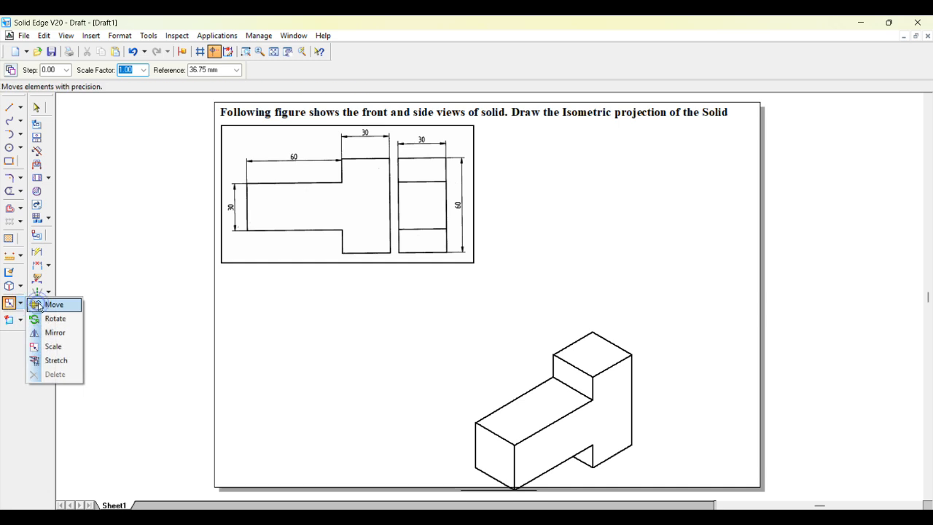
left_click(40, 304)
mouse_move(391, 291)
left_mouse_down()
mouse_move(695, 503)
mouse_move(688, 495)
left_mouse_up()
left_click(515, 489)
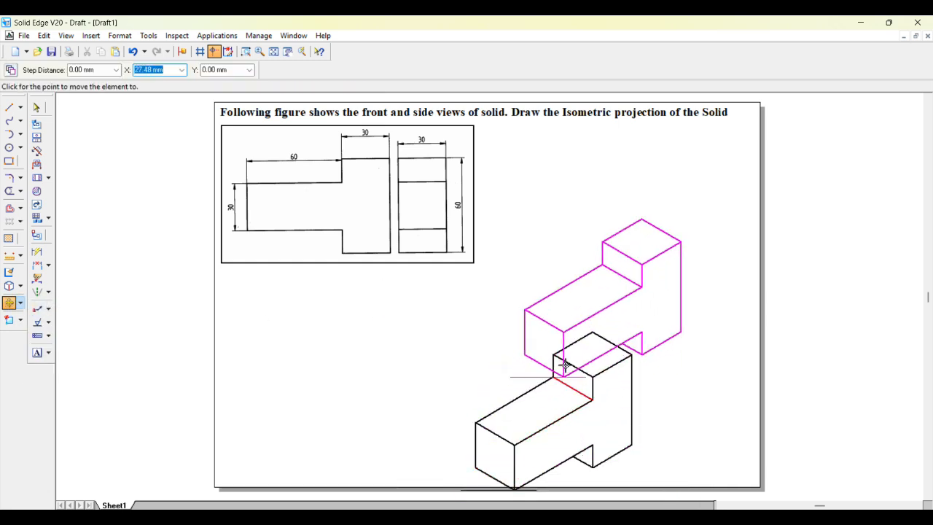
left_click(552, 390)
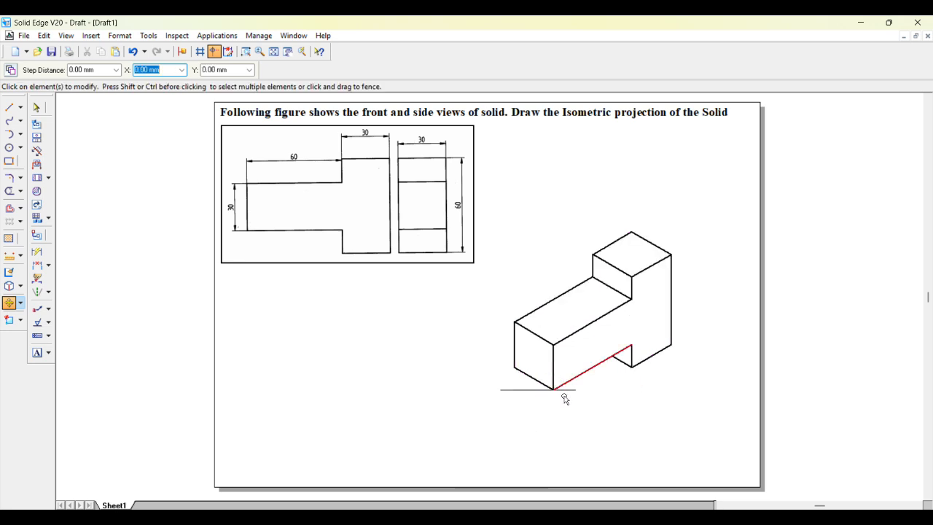
Add angle dimensions between the horizontal base line and each of the two bottom edges meeting at the horizontal block's lowest front corner
left_click(51, 267)
left_click(95, 278)
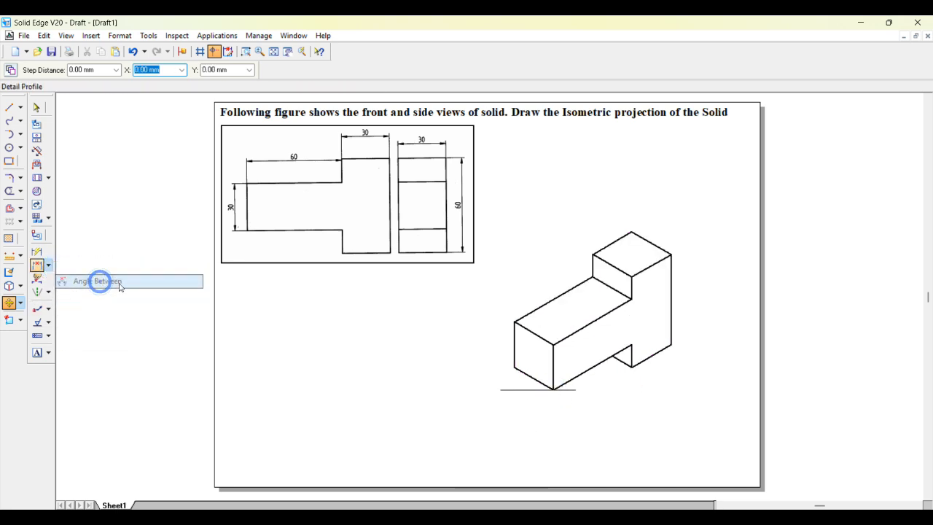
left_click(529, 375)
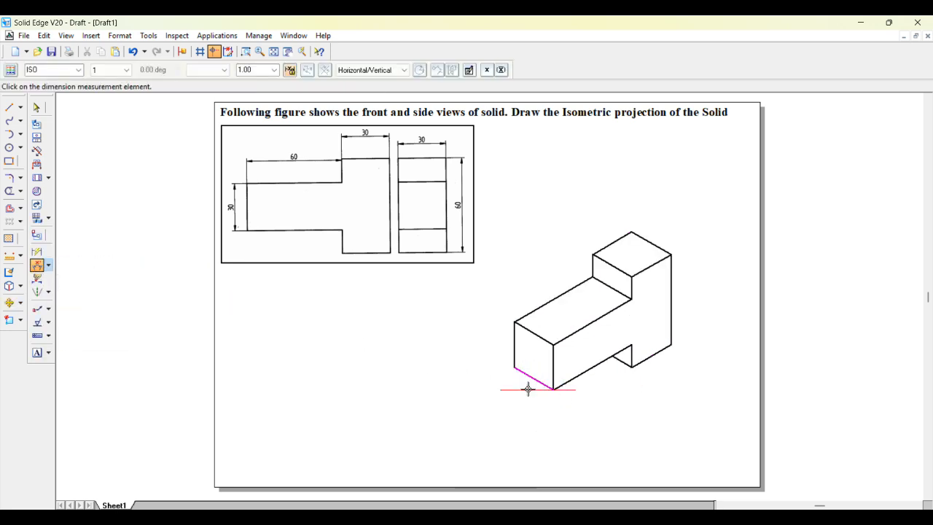
left_click(529, 390)
left_click(525, 384)
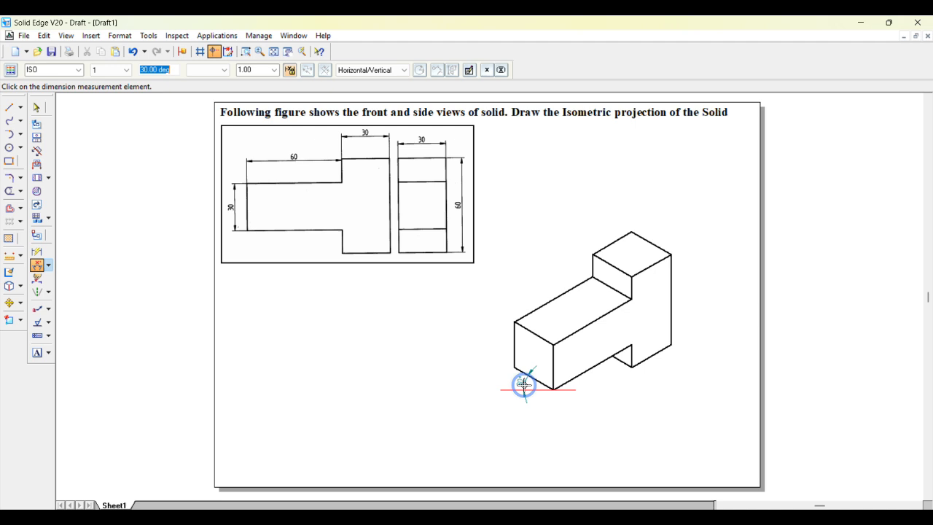
left_click(575, 377)
left_click(568, 390)
left_click(584, 382)
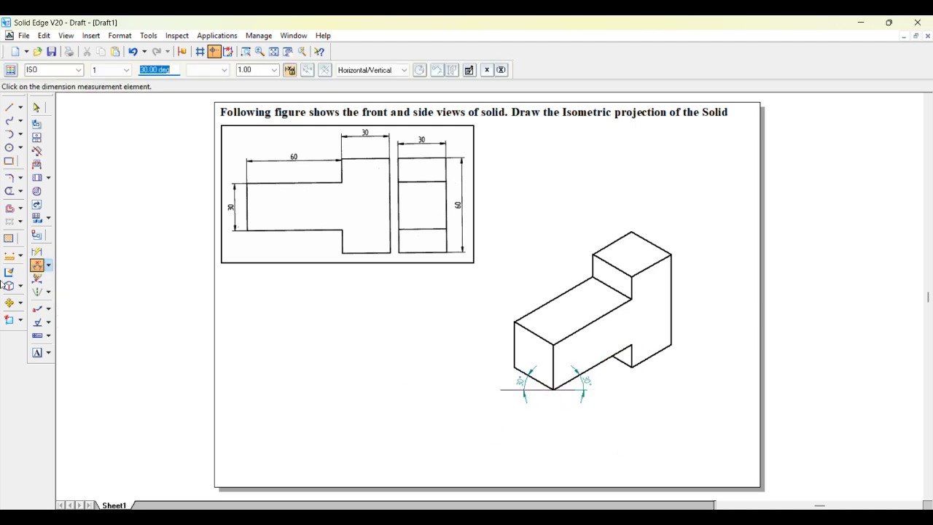
Dimension the full height of the upright block along its outer vertical edge as a check, and remove that dimension again
left_click(37, 252)
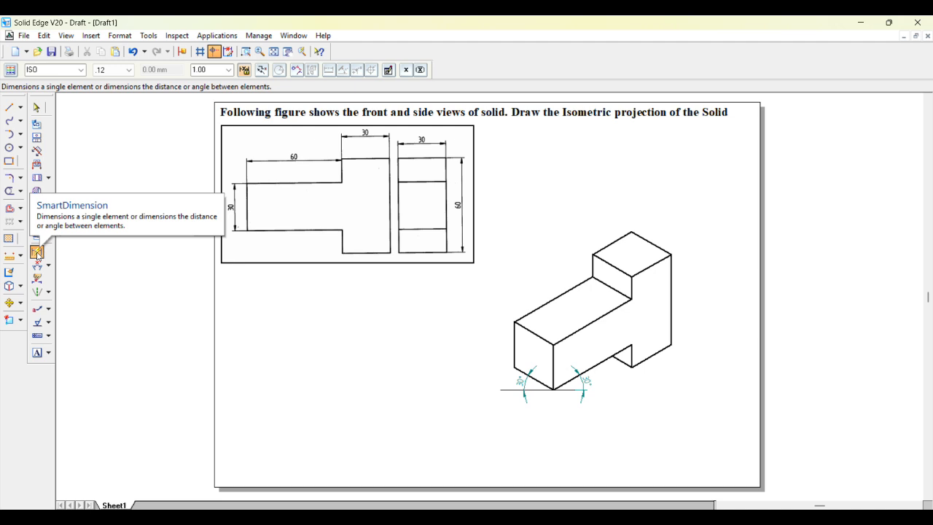
left_click(671, 298)
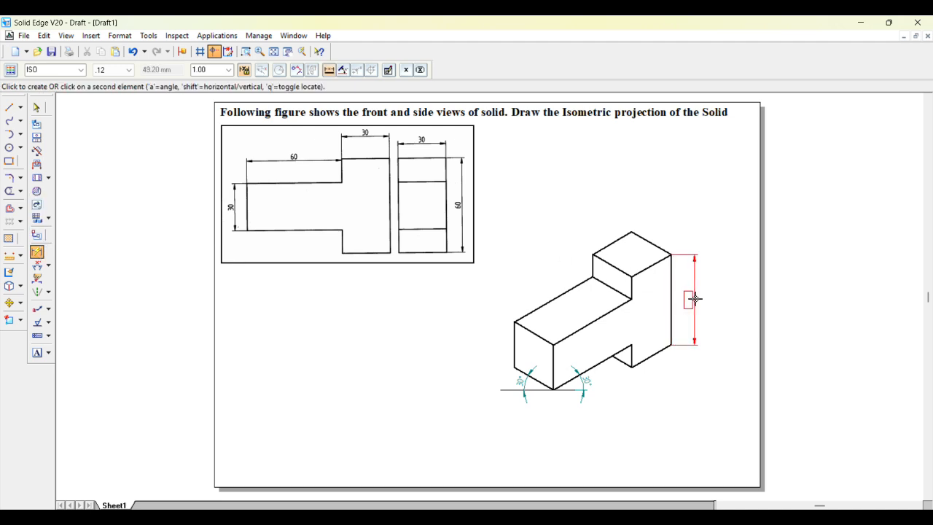
left_click(698, 299)
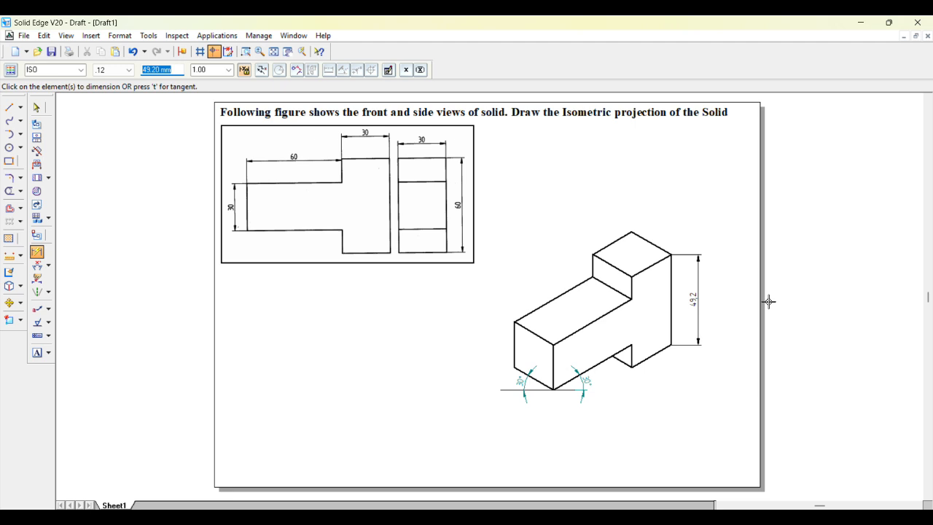
key("Escape")
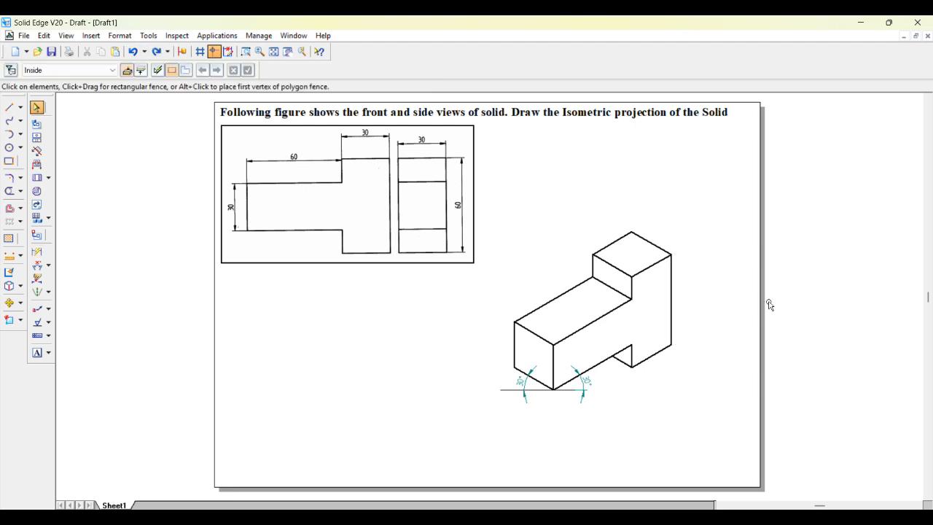